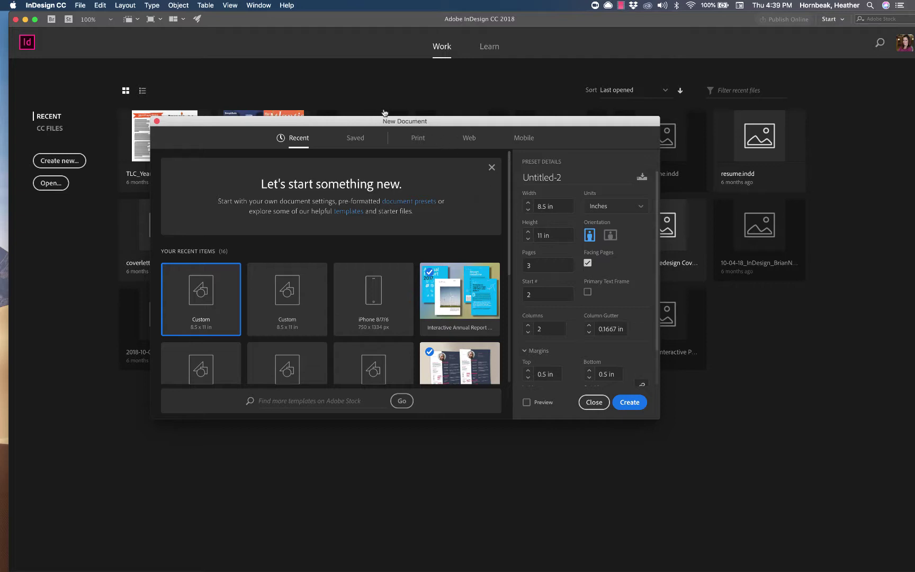
# Examine the commands for starting a new document and the recent presets and templates on offer
pyautogui.click(81, 5)
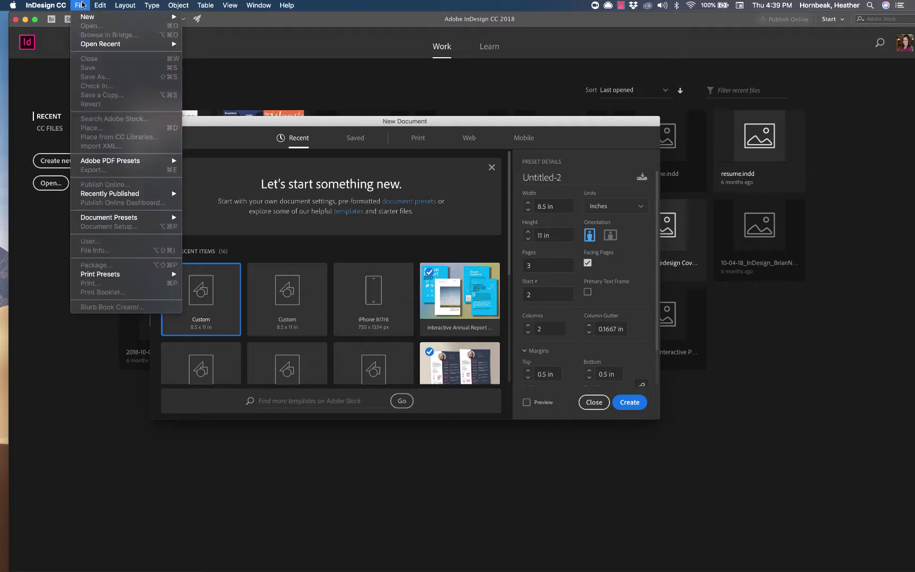
pyautogui.moveTo(84, 19)
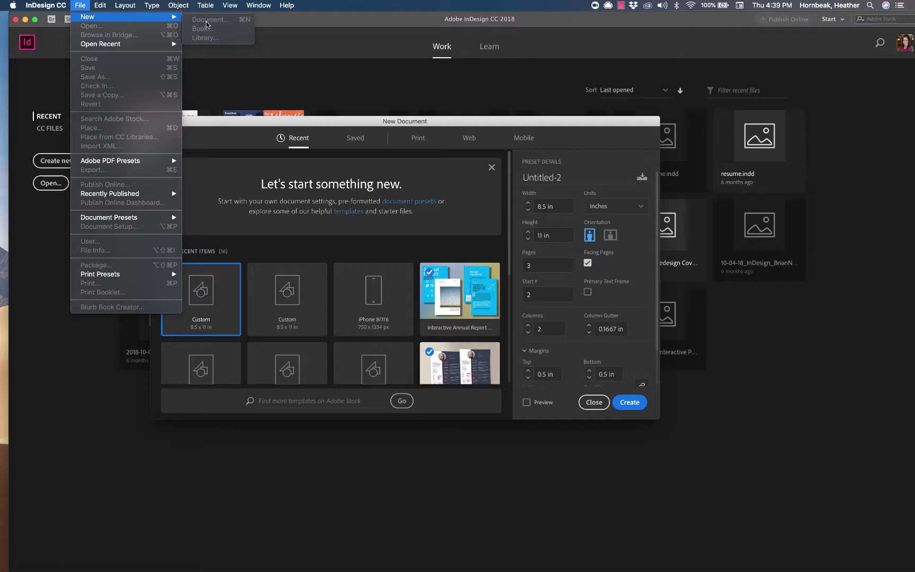
pyautogui.click(57, 279)
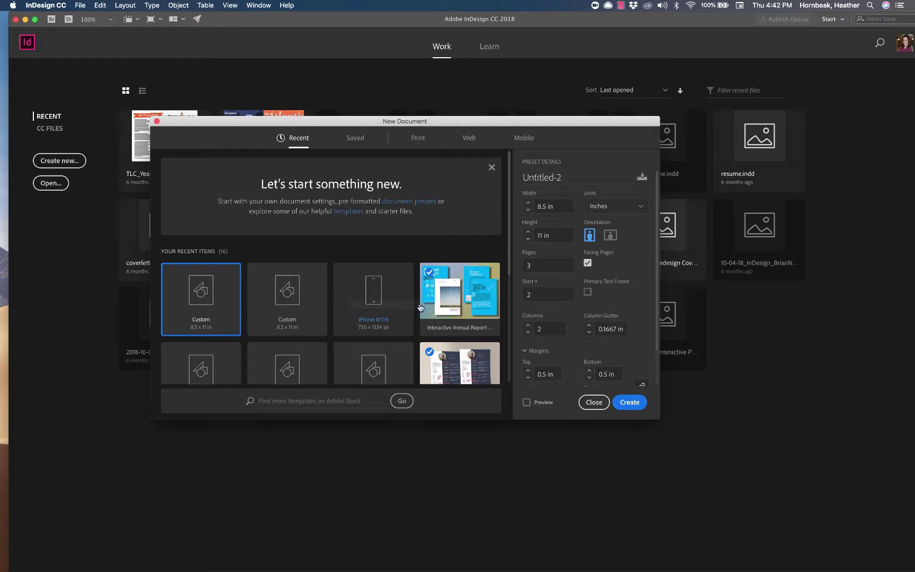
pyautogui.scroll(-2, 426, 309)
pyautogui.scroll(-5, 425, 309)
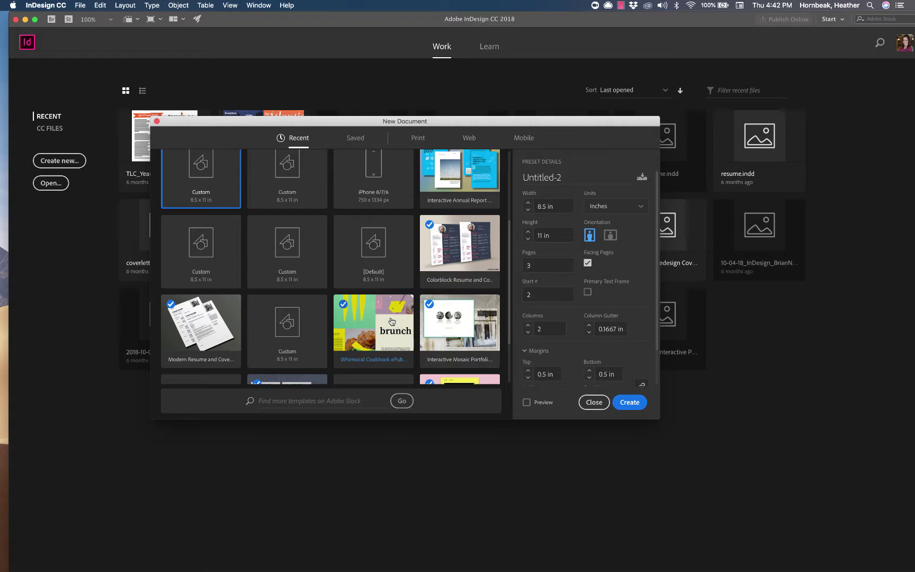
pyautogui.scroll(-3, 361, 332)
pyautogui.scroll(10, 361, 332)
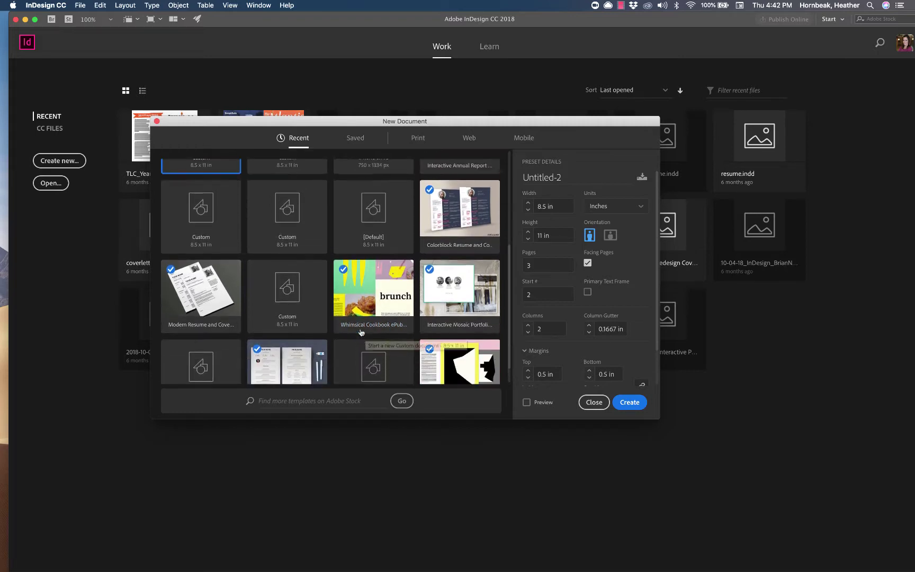
pyautogui.scroll(2, 361, 332)
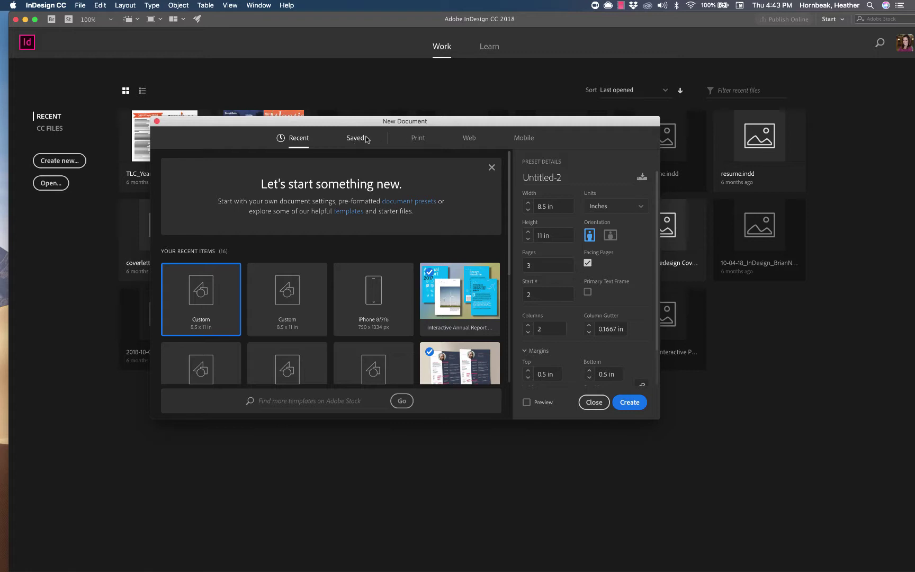
# Use the blank Letter print preset for the new document and name it Article
pyautogui.click(418, 140)
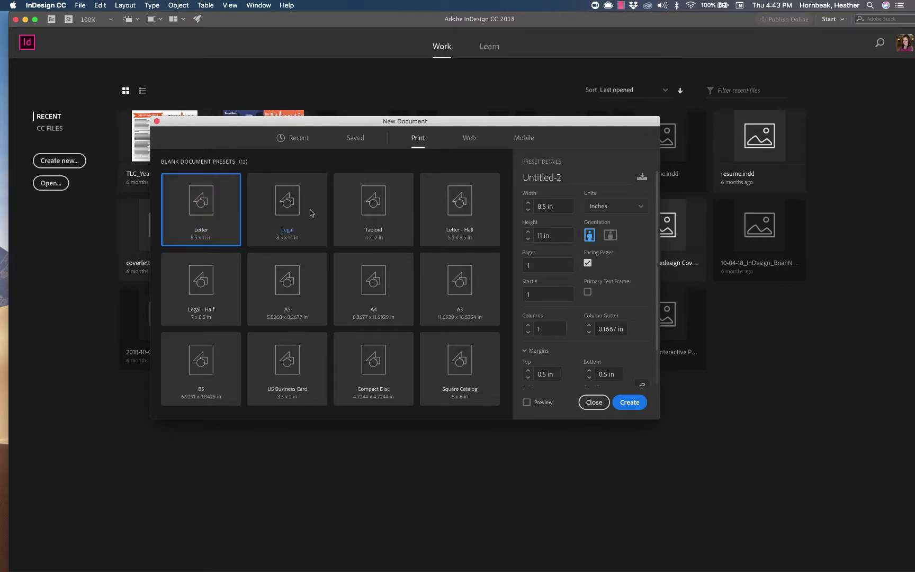
pyautogui.click(573, 181)
pyautogui.moveTo(573, 181); pyautogui.dragTo(518, 181)
pyautogui.write('Article')
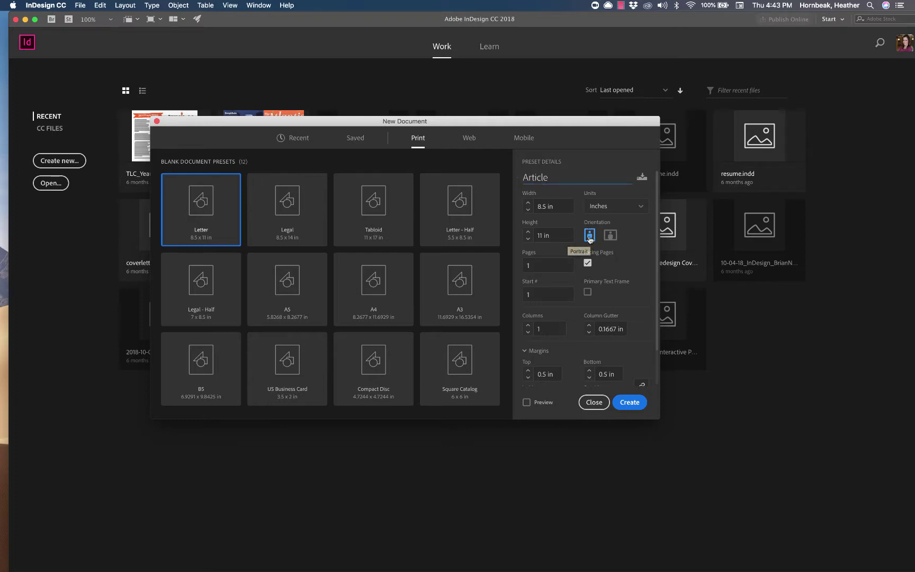
# Set the new document to 3 pages with a start page number of 2
pyautogui.click(539, 266)
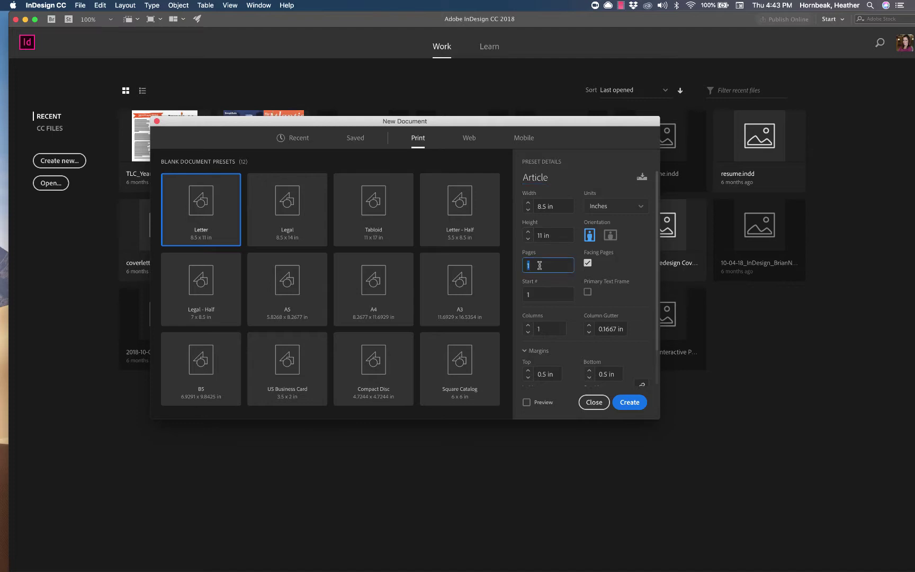
pyautogui.press('BackSpace')
pyautogui.write('3')
pyautogui.click(530, 296)
pyautogui.write('2')
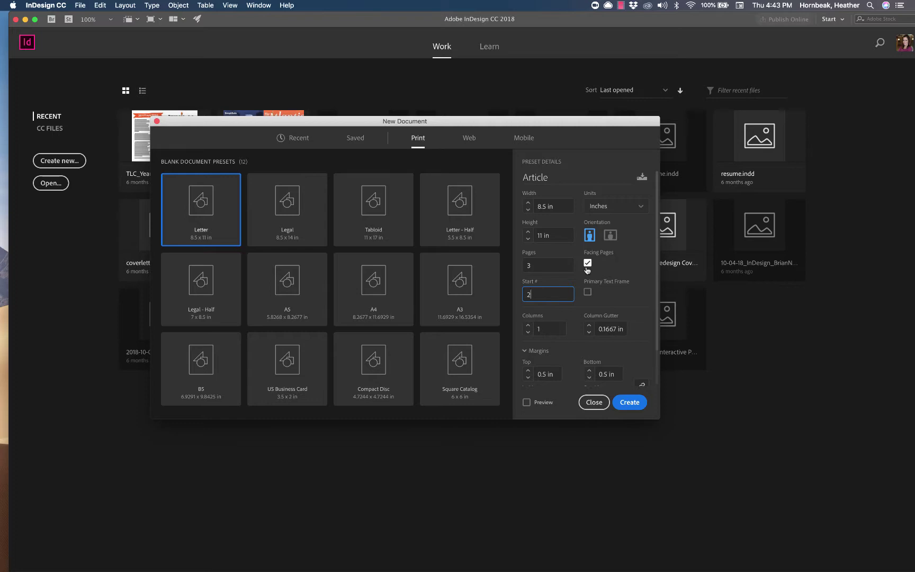
# Set the number of columns to 2 and create the document
pyautogui.scroll(-1, 575, 329)
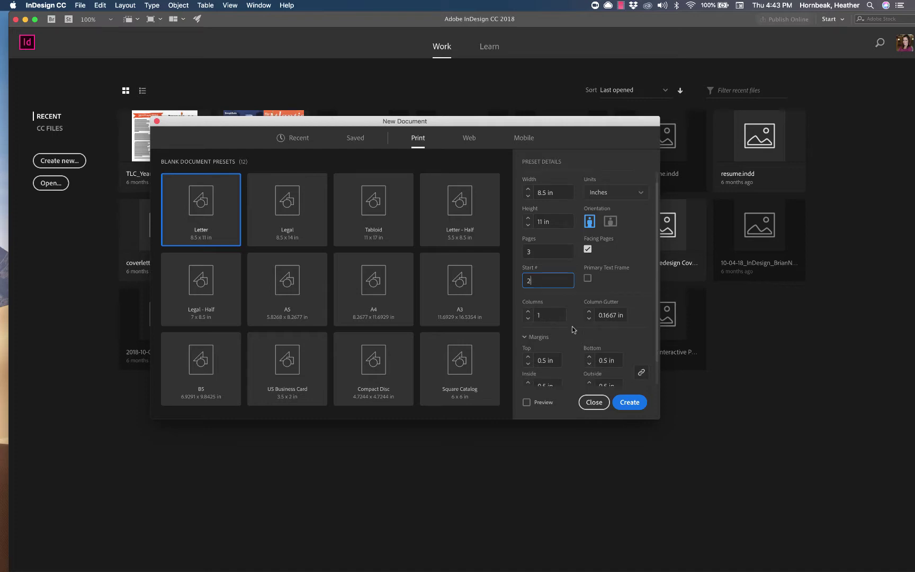
pyautogui.click(528, 312)
pyautogui.scroll(-2, 568, 331)
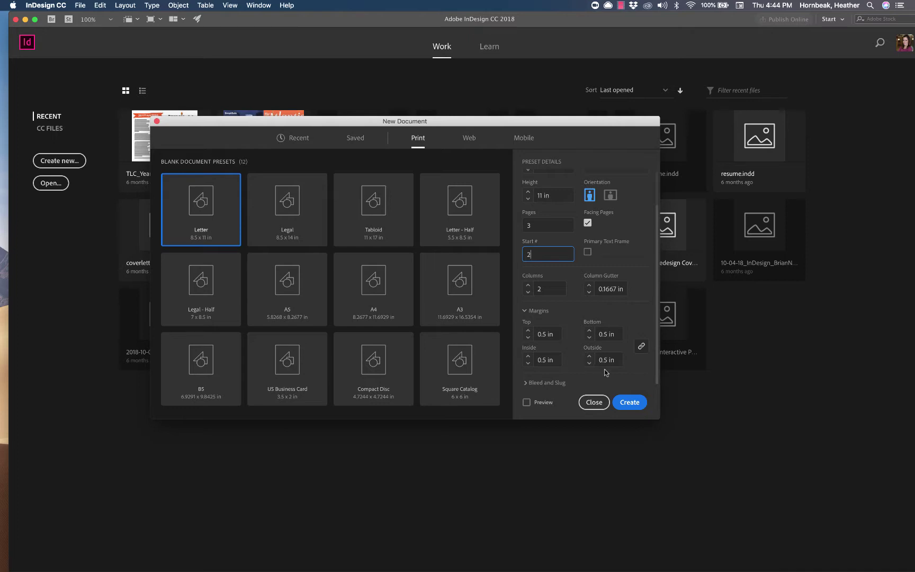
pyautogui.click(630, 402)
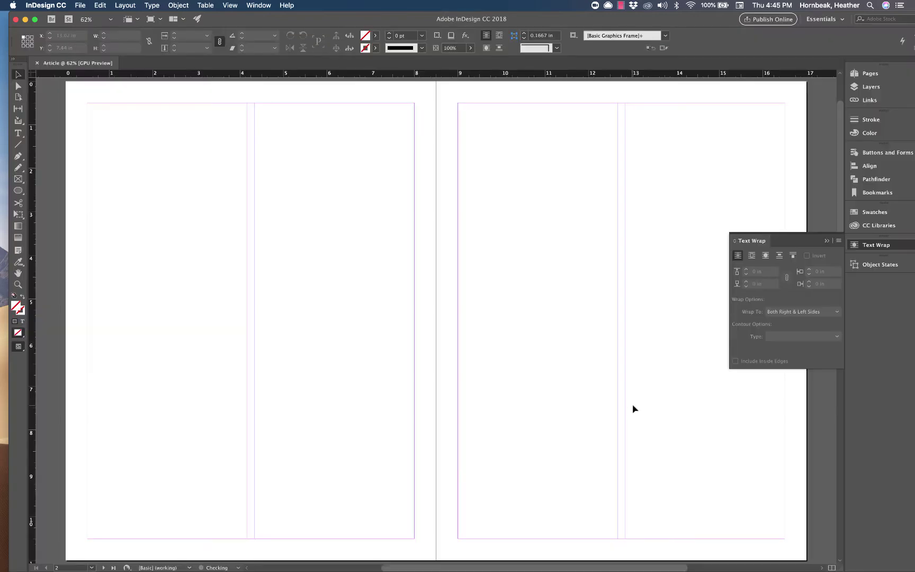
# Change the document's start page number to 1 in Document Setup
pyautogui.scroll(-5, 594, 324)
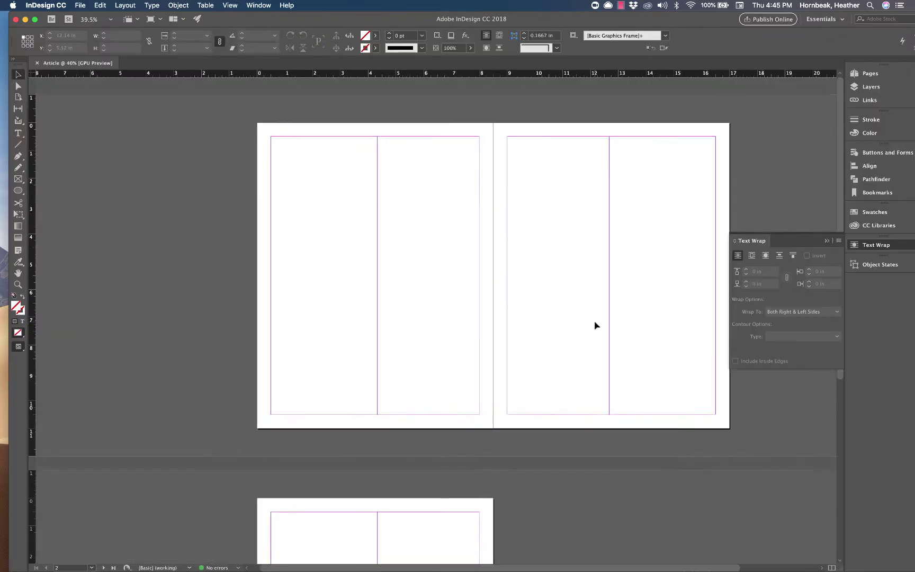
pyautogui.scroll(-4, 436, 404)
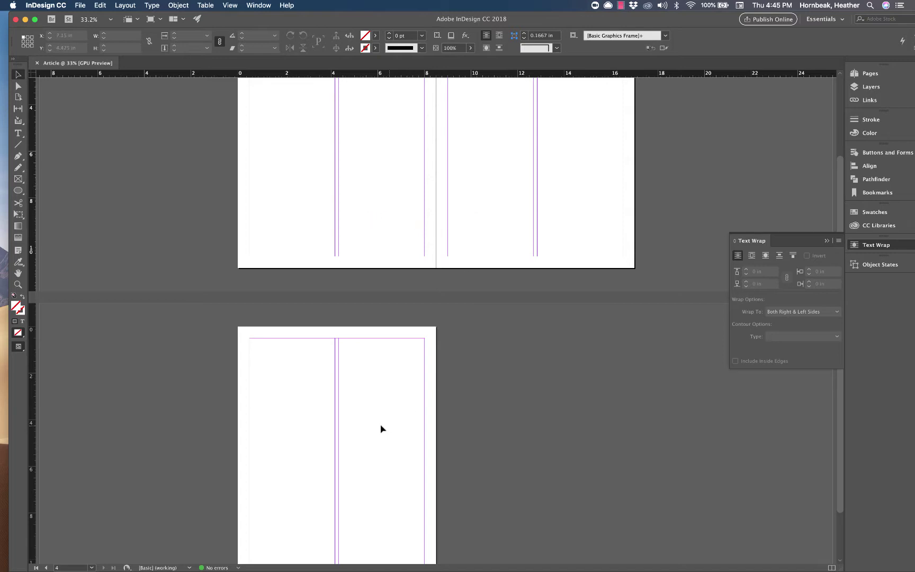
pyautogui.scroll(3, 505, 296)
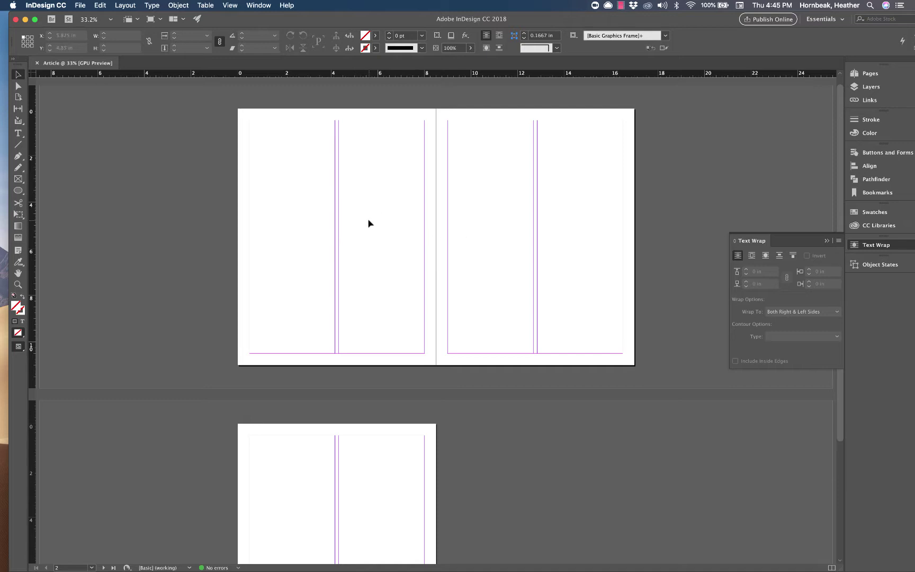
pyautogui.scroll(1, 430, 221)
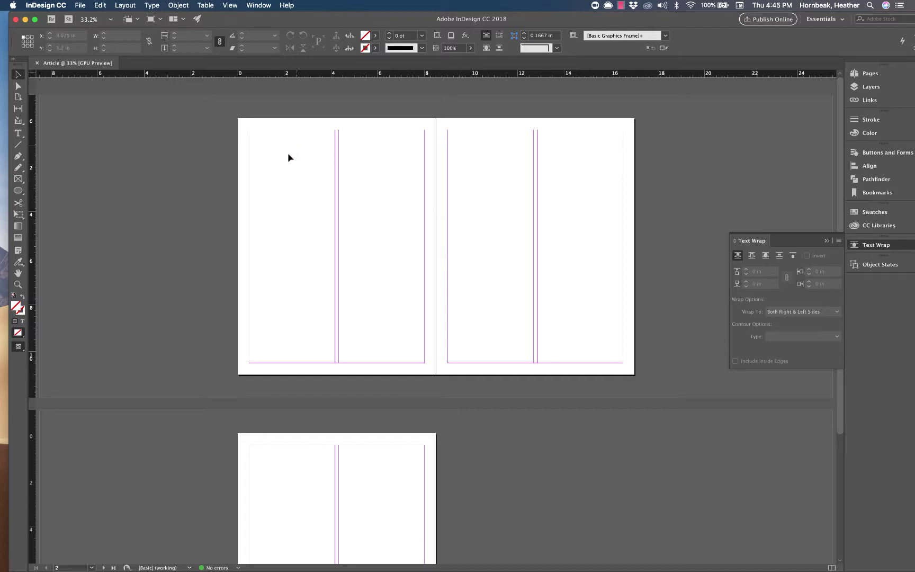
pyautogui.click(84, 5)
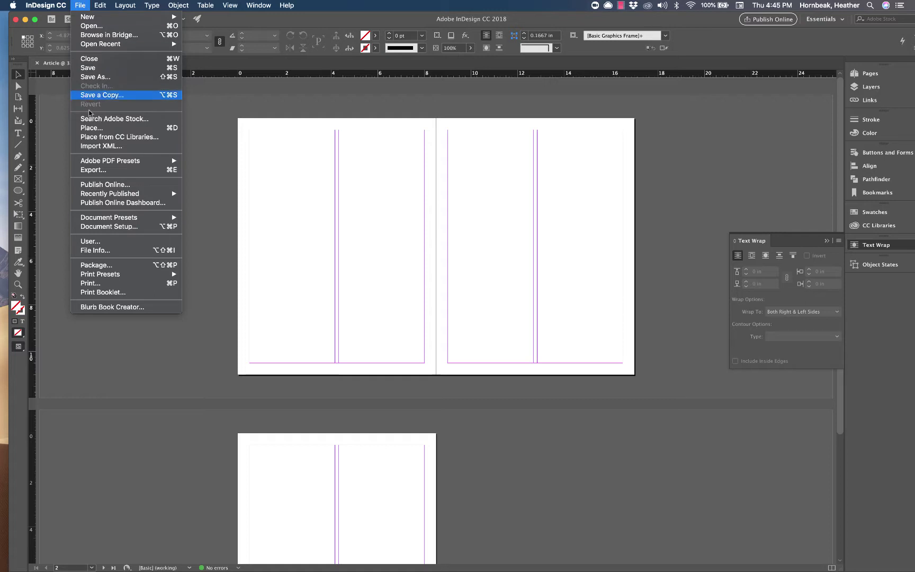
pyautogui.click(103, 229)
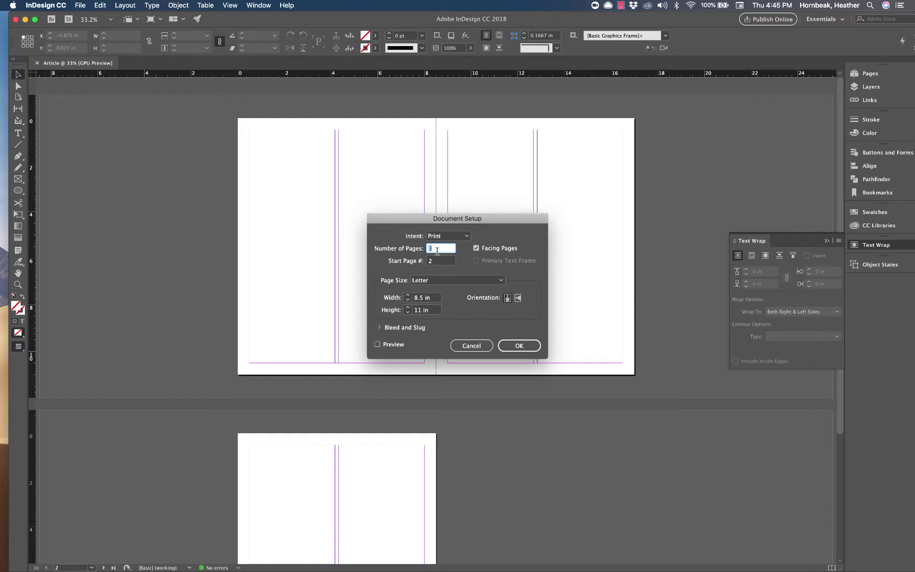
pyautogui.click(436, 261)
pyautogui.write('1')
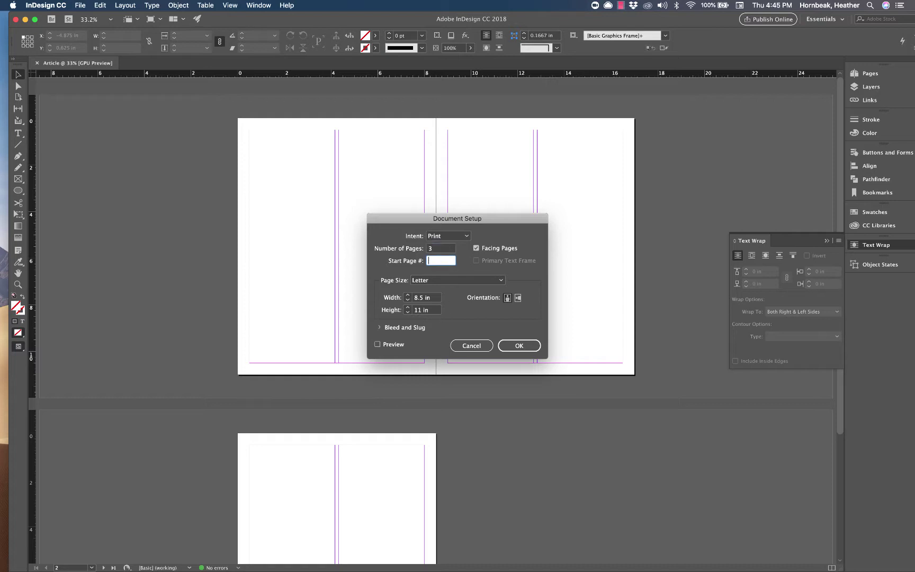
pyautogui.click(516, 347)
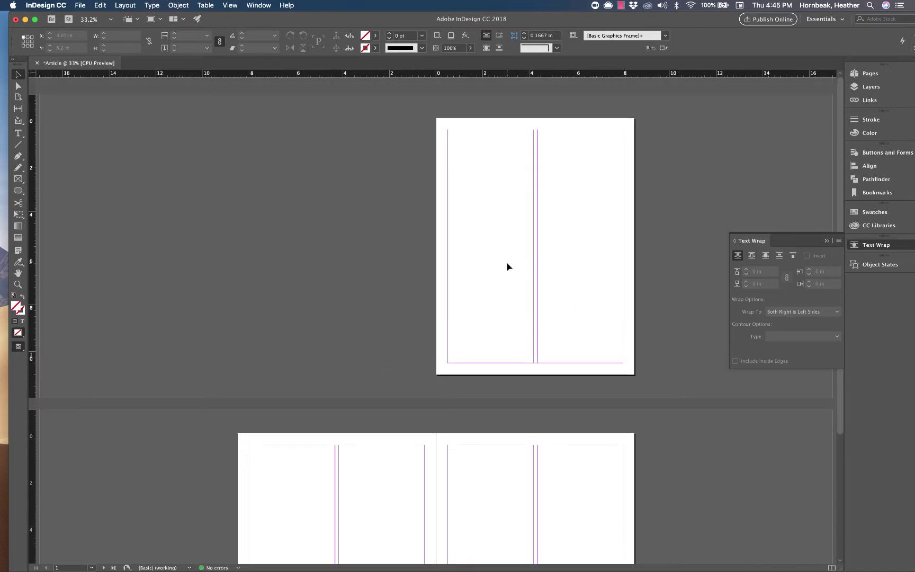
# Examine how the pages are arranged across both spreads of the document
pyautogui.scroll(-5, 332, 357)
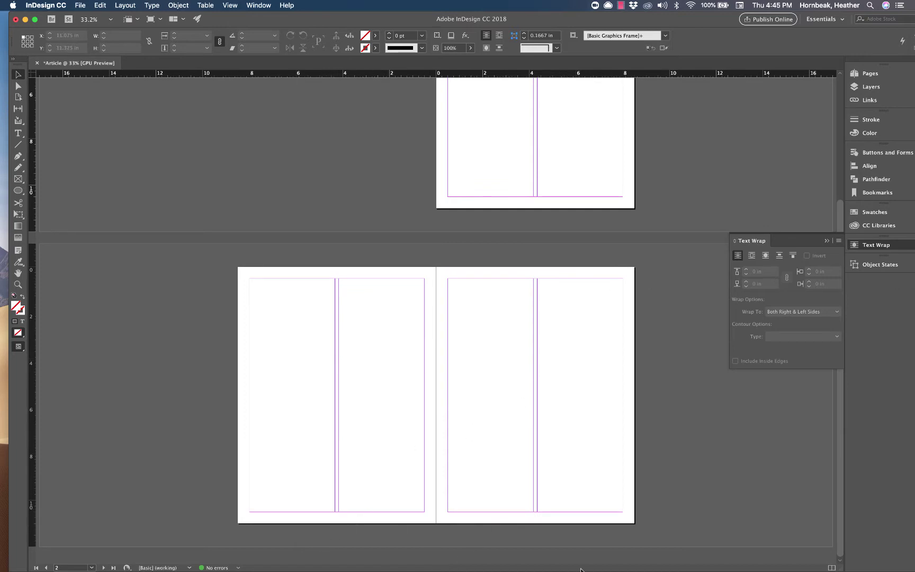
pyautogui.scroll(3, 516, 175)
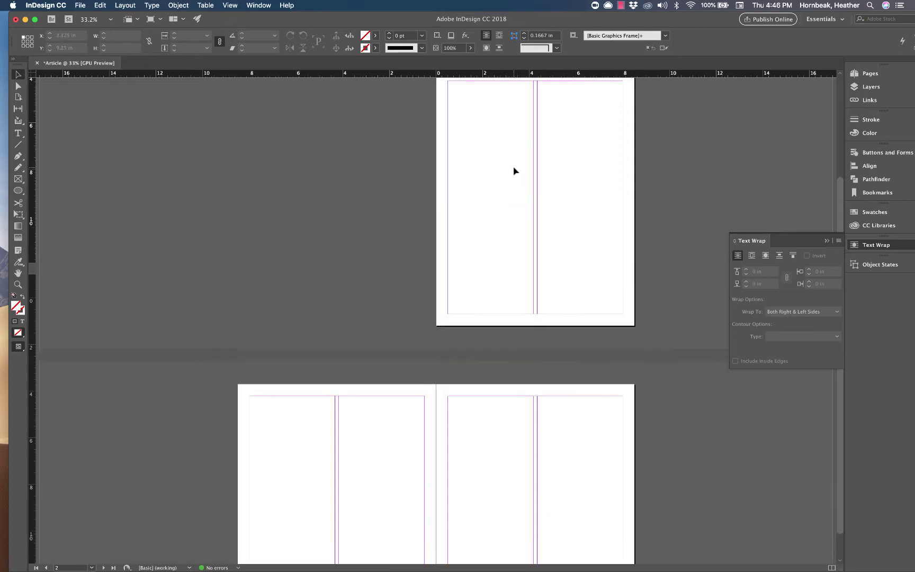
pyautogui.scroll(-1, 511, 179)
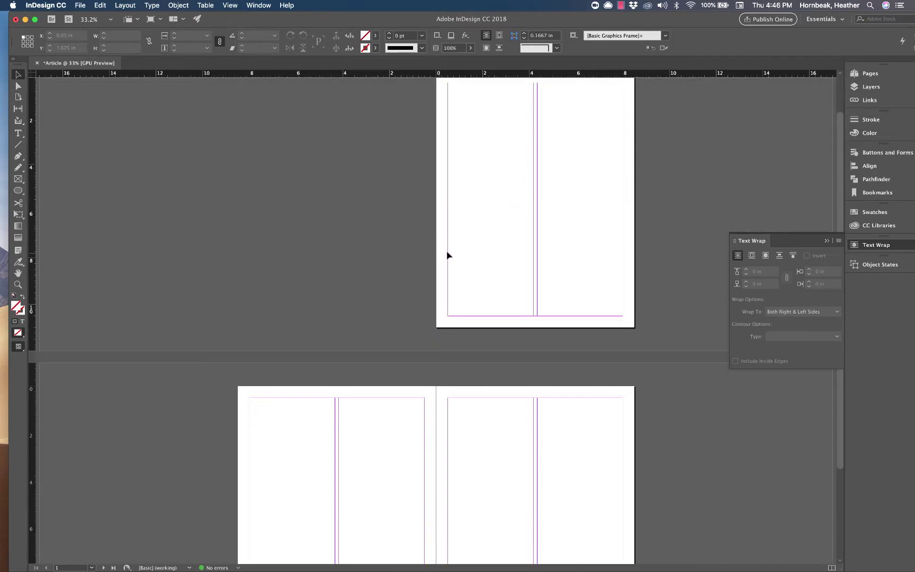
pyautogui.scroll(1, 438, 248)
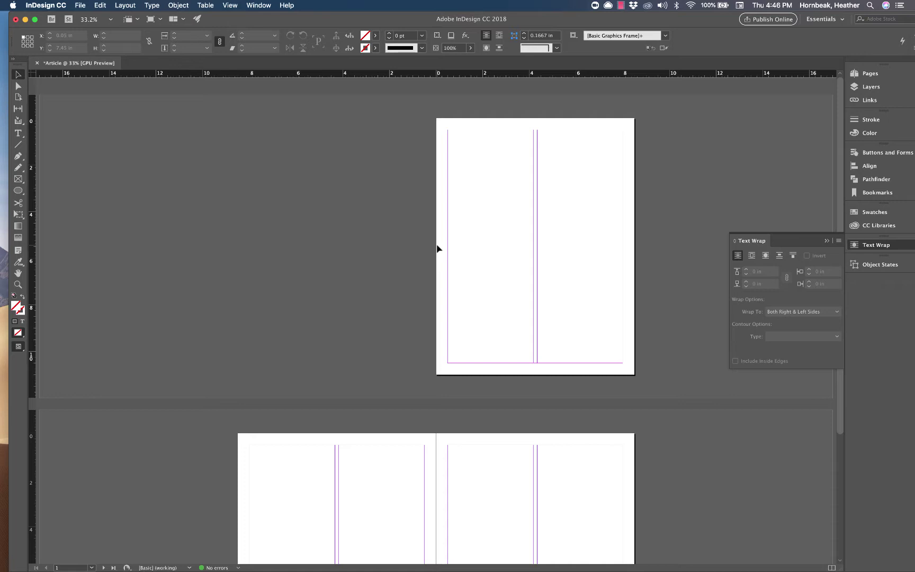
pyautogui.scroll(-4, 392, 314)
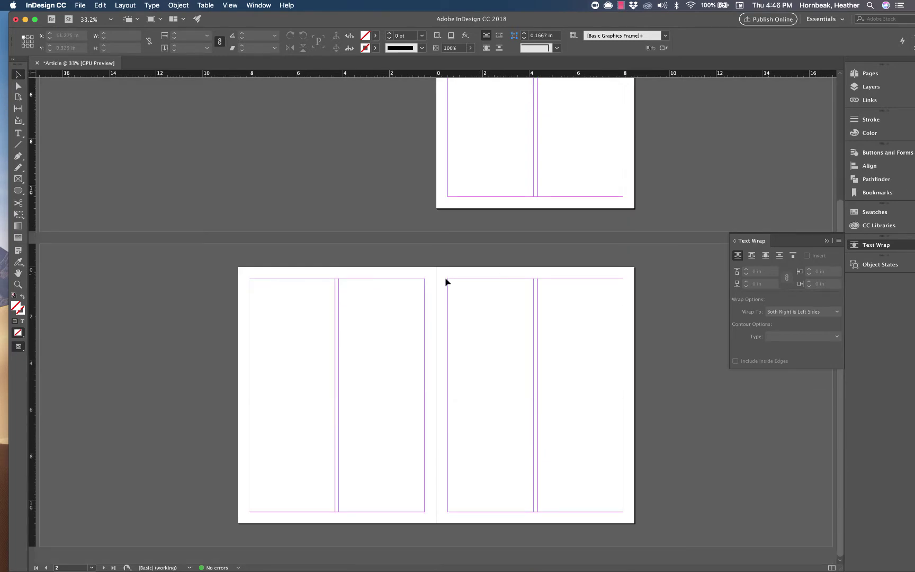
pyautogui.scroll(1, 501, 363)
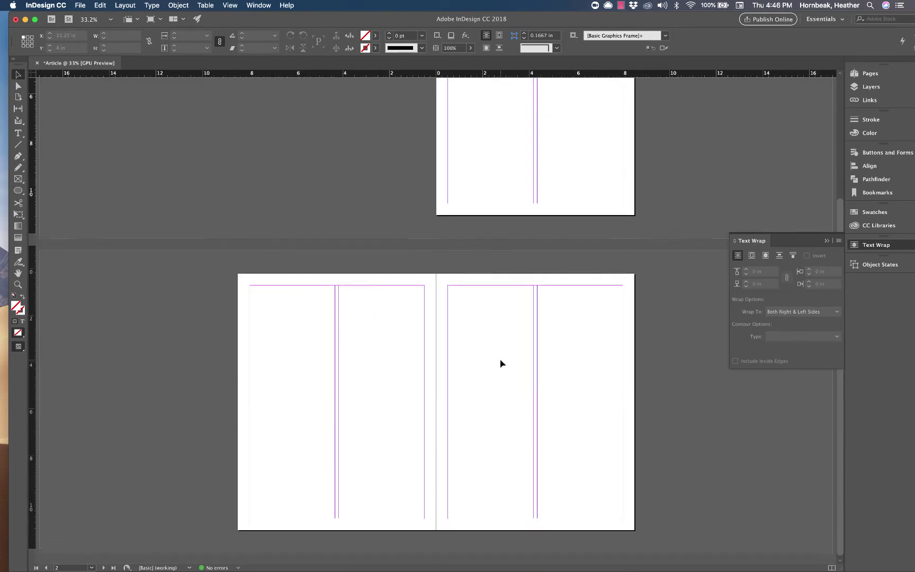
pyautogui.scroll(3, 379, 220)
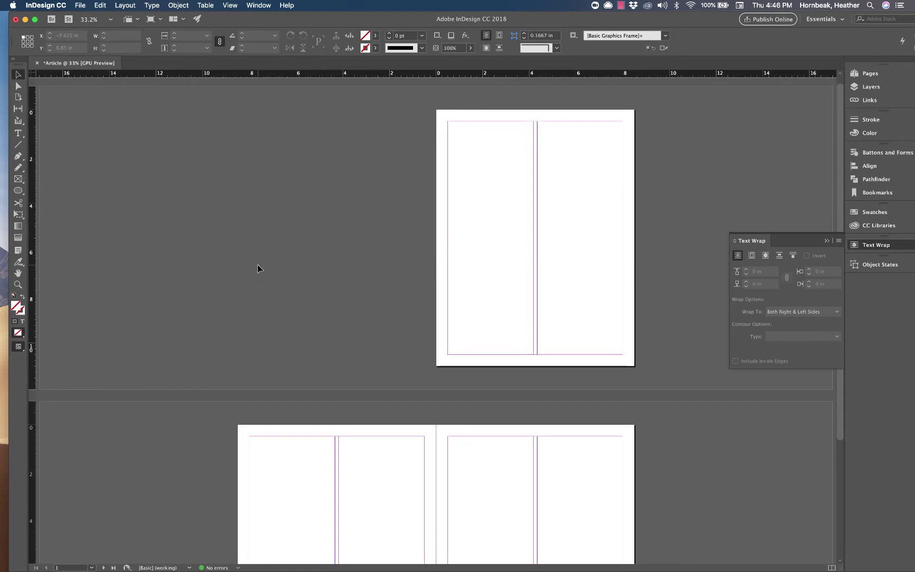
# Collapse the Text Wrap panel and draw a rectangle about 2.7 by 5.45 in within the left column of page 1
pyautogui.click(826, 241)
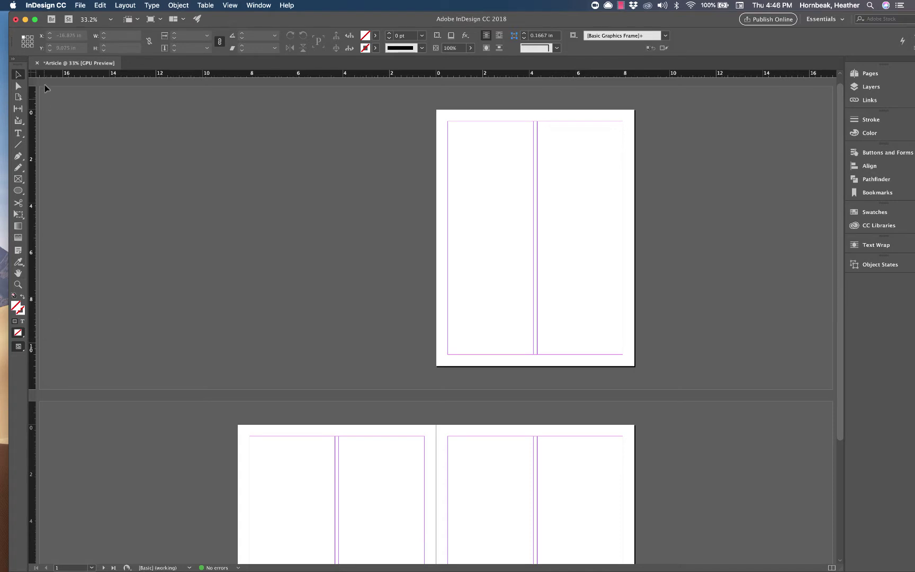
pyautogui.click(18, 86)
pyautogui.click(18, 75)
pyautogui.moveTo(19, 194); pyautogui.dragTo(36, 199)
pyautogui.moveTo(22, 194); pyautogui.dragTo(42, 198)
pyautogui.click(456, 178)
pyautogui.click(503, 294)
pyautogui.moveTo(474, 222); pyautogui.dragTo(524, 326)
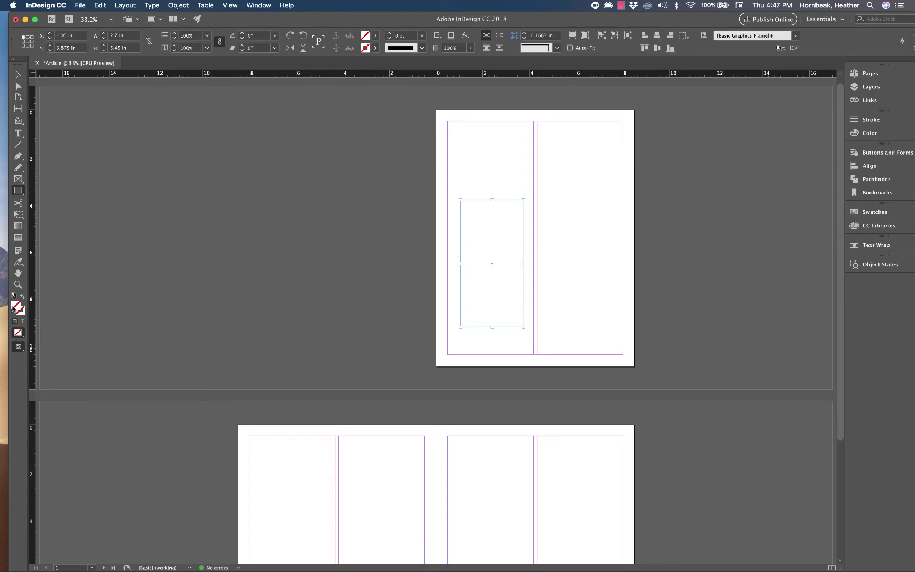
# Fill the rectangle on page 1 with a dark blue picked in the color picker
pyautogui.doubleClick(14, 309)
pyautogui.click(397, 322)
pyautogui.click(537, 230)
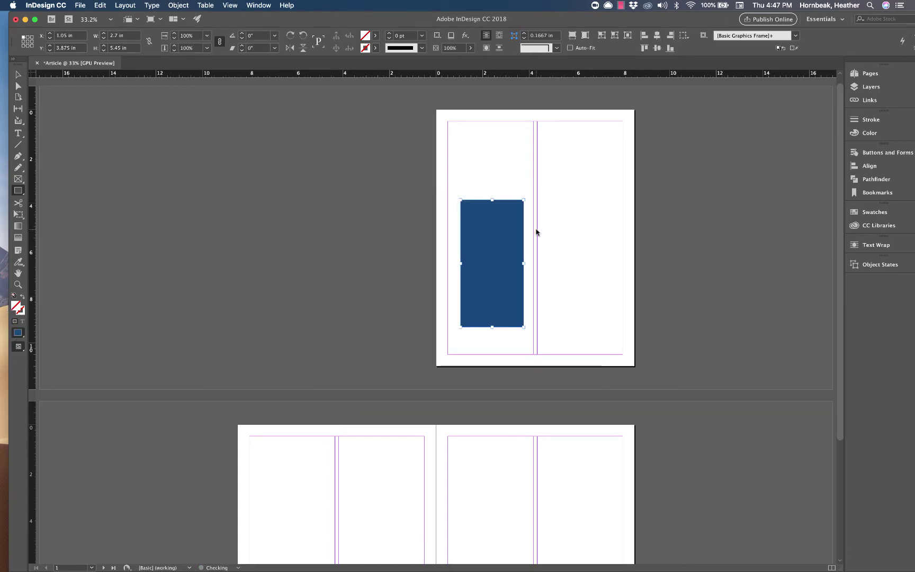
# Move the blue rectangle slightly to the left within its column and deselect it
pyautogui.click(18, 76)
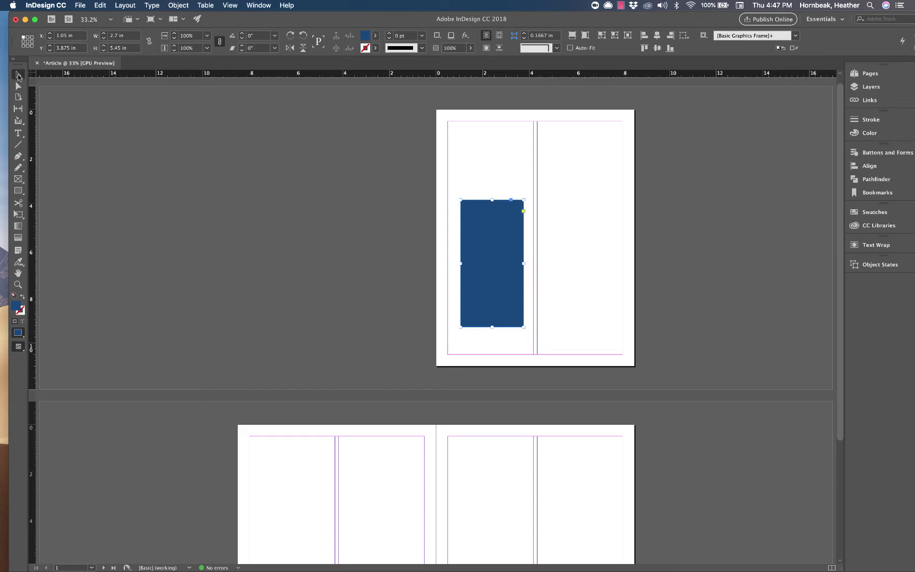
pyautogui.click(90, 156)
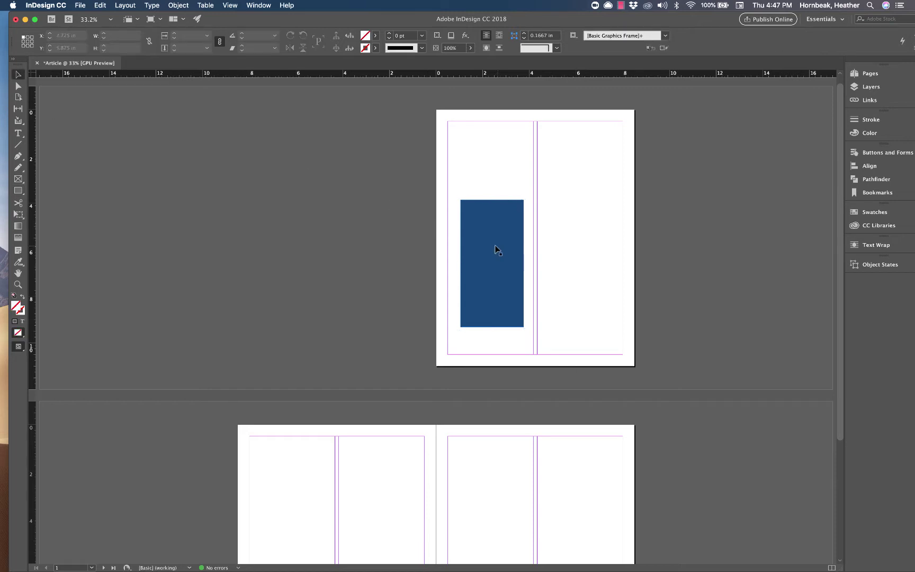
pyautogui.moveTo(497, 248); pyautogui.dragTo(491, 248)
pyautogui.click(339, 228)
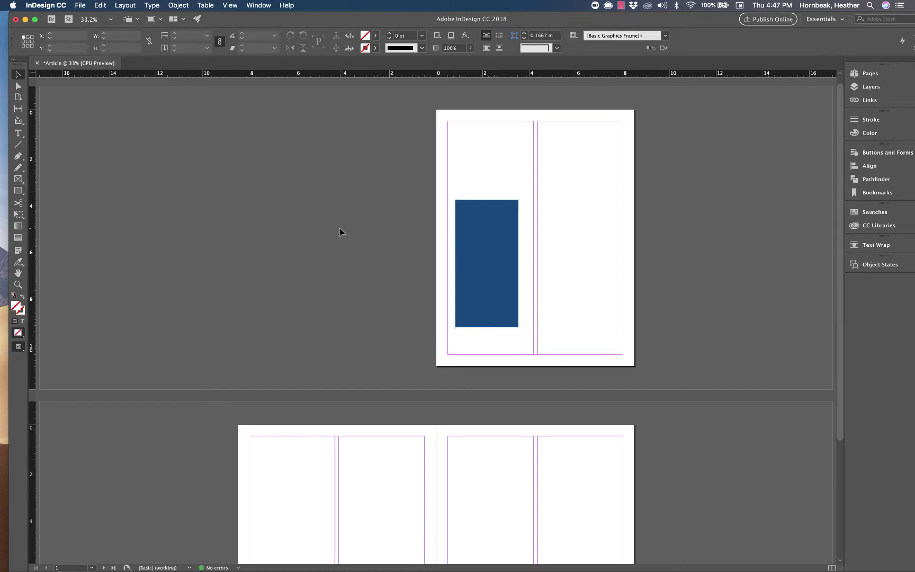
pyautogui.click(18, 179)
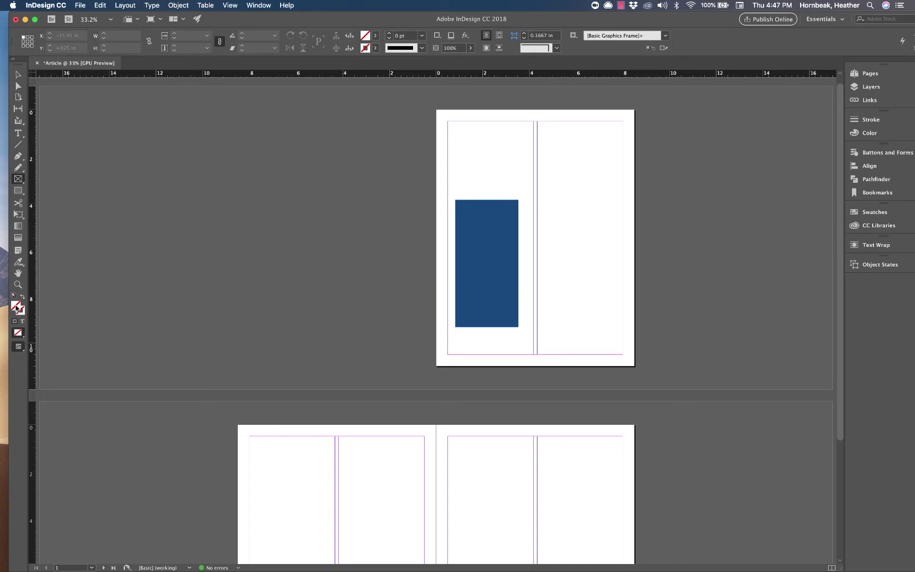
pyautogui.doubleClick(15, 306)
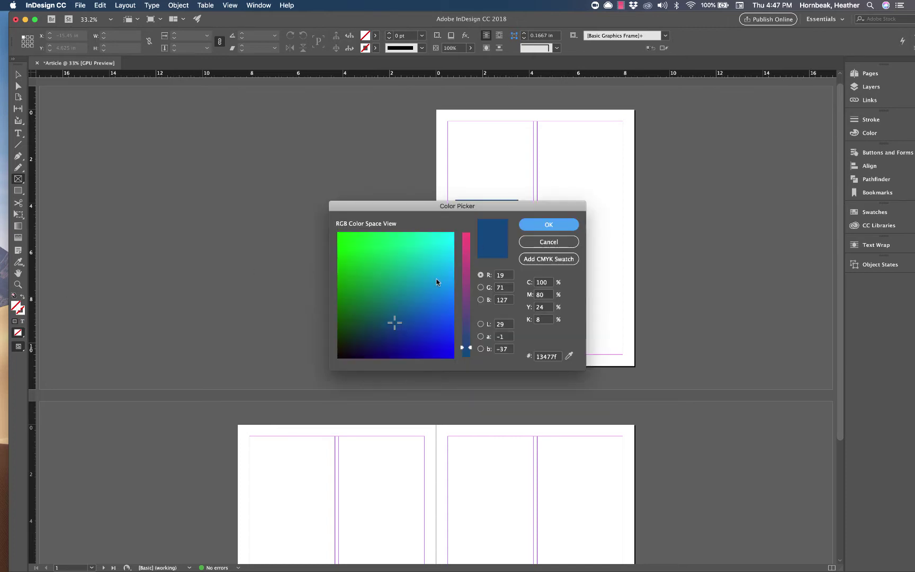
pyautogui.click(548, 258)
pyautogui.click(548, 242)
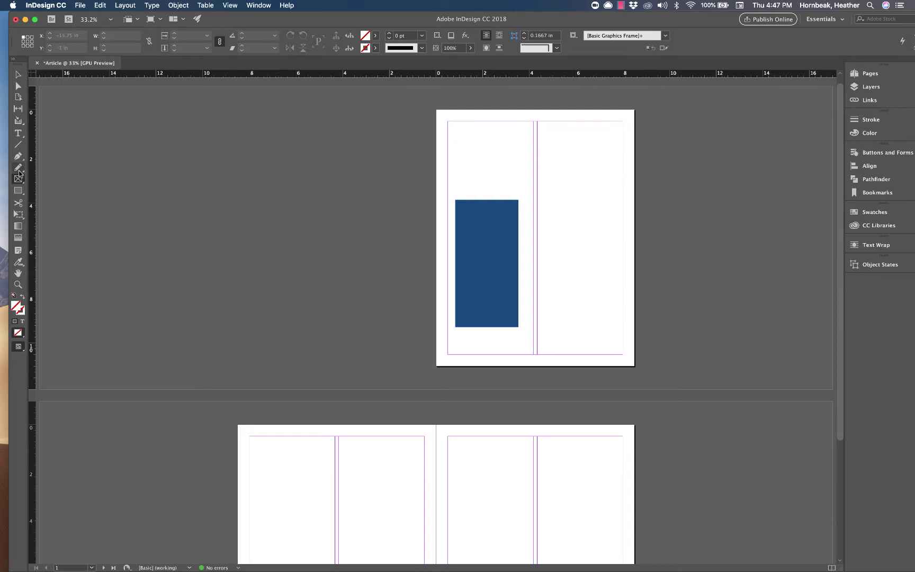
# Undock the Tools panel so it floats over the document and activate the Direct Selection tool
pyautogui.click(18, 228)
pyautogui.click(18, 272)
pyautogui.click(18, 86)
pyautogui.moveTo(16, 60); pyautogui.dragTo(17, 60)
pyautogui.click(18, 108)
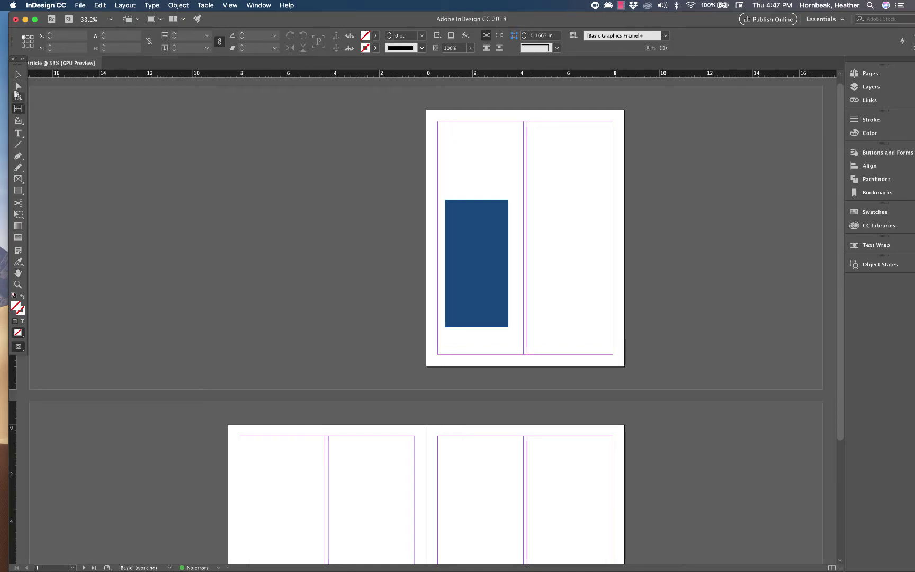
pyautogui.click(18, 86)
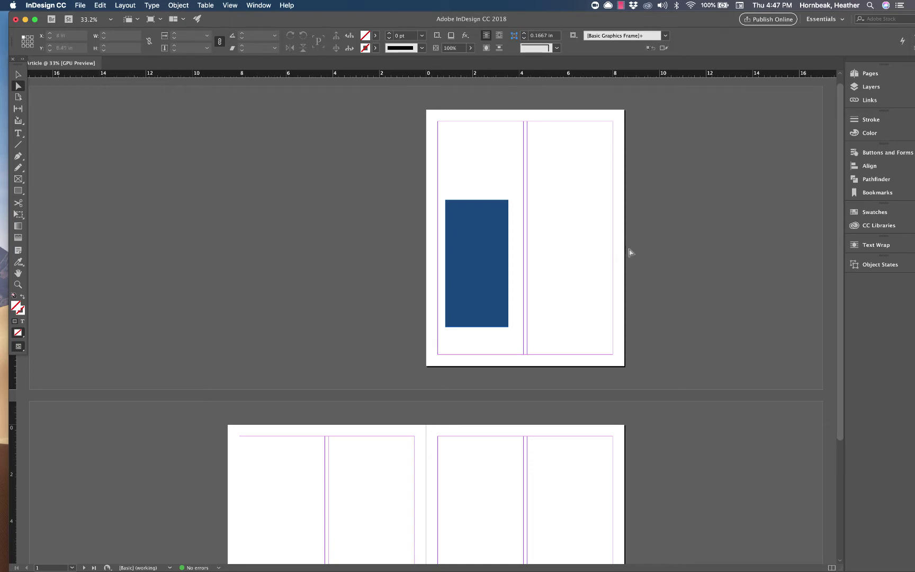
pyautogui.doubleClick(675, 18)
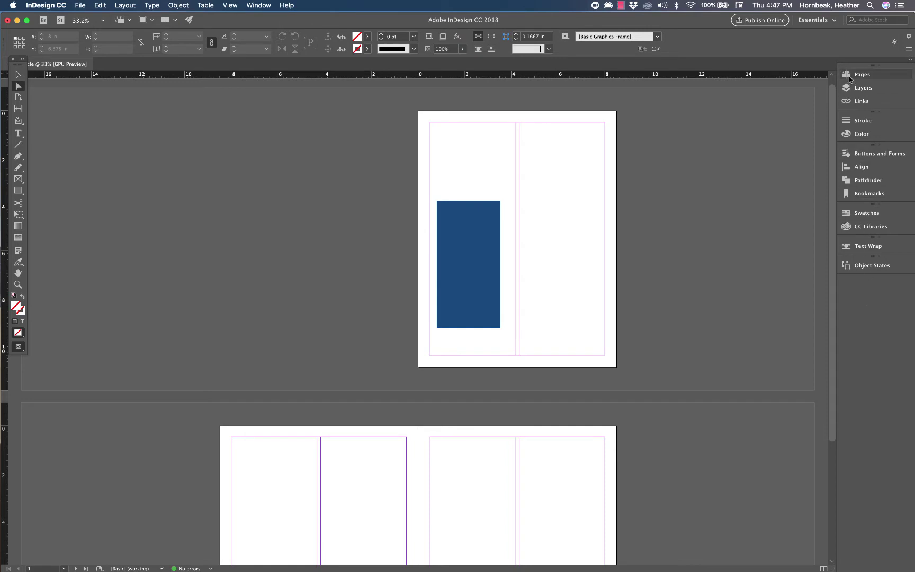
# Switch to the Interactive for PDF workspace and dock the floating Object States panel below Bookmarks
pyautogui.click(825, 21)
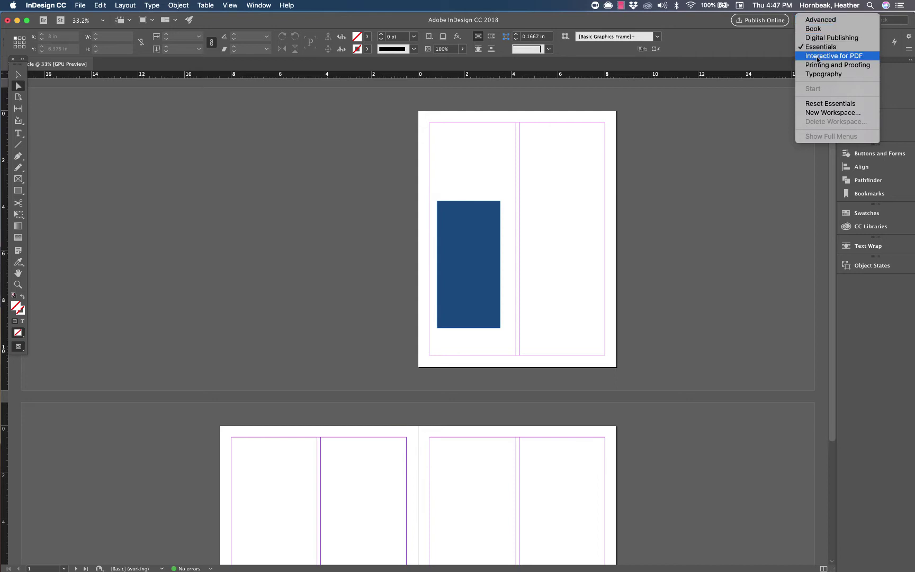
pyautogui.click(830, 57)
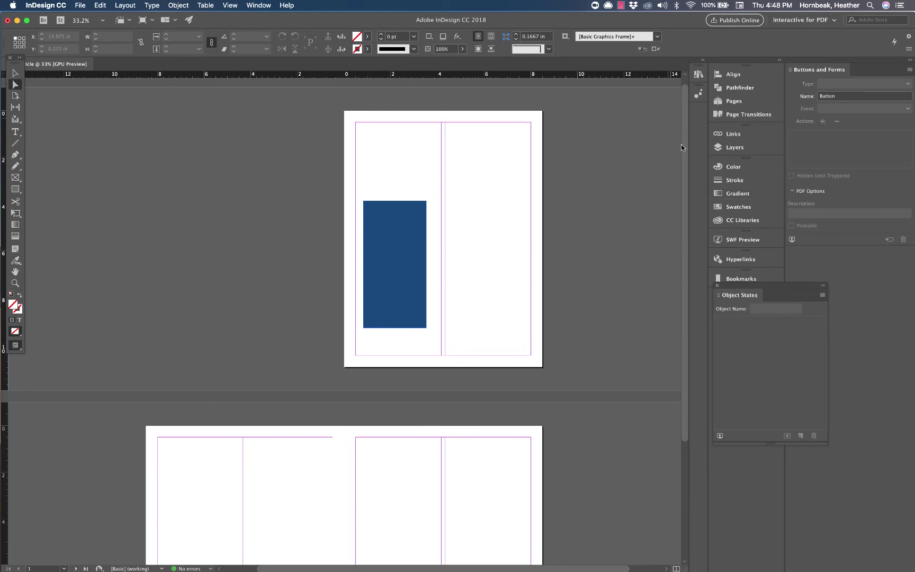
pyautogui.moveTo(739, 295)
pyautogui.mouseDown()
pyautogui.moveTo(745, 257)
pyautogui.moveTo(740, 298)
pyautogui.mouseUp()
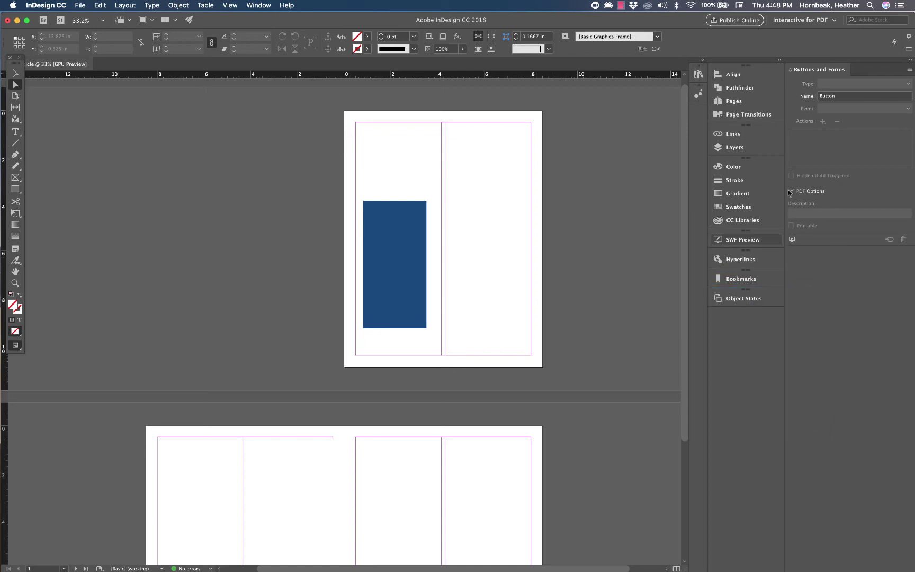
# Detach the panel dock as a floating group with Buttons and Forms collapsed, and place it beside page 1
pyautogui.moveTo(879, 60); pyautogui.dragTo(861, 52)
pyautogui.click(908, 49)
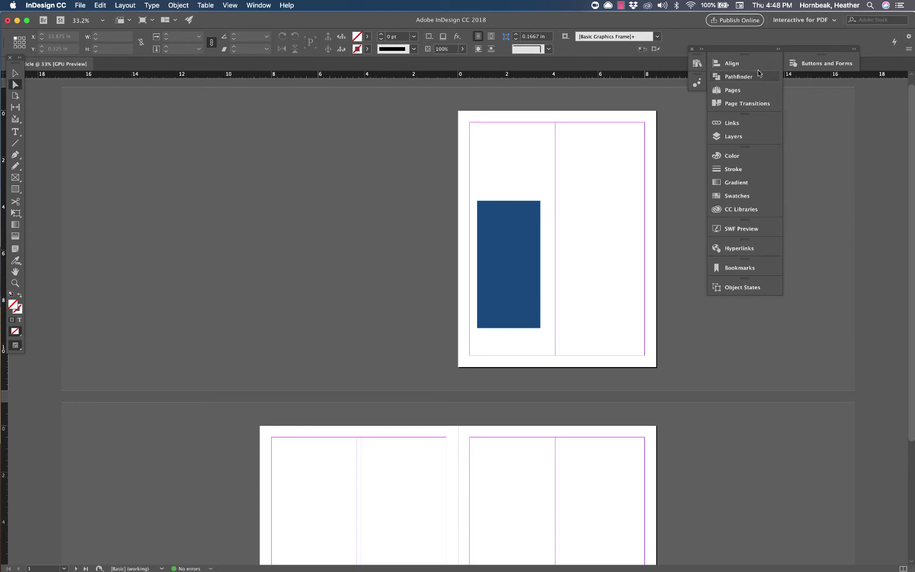
pyautogui.moveTo(745, 49); pyautogui.dragTo(715, 68)
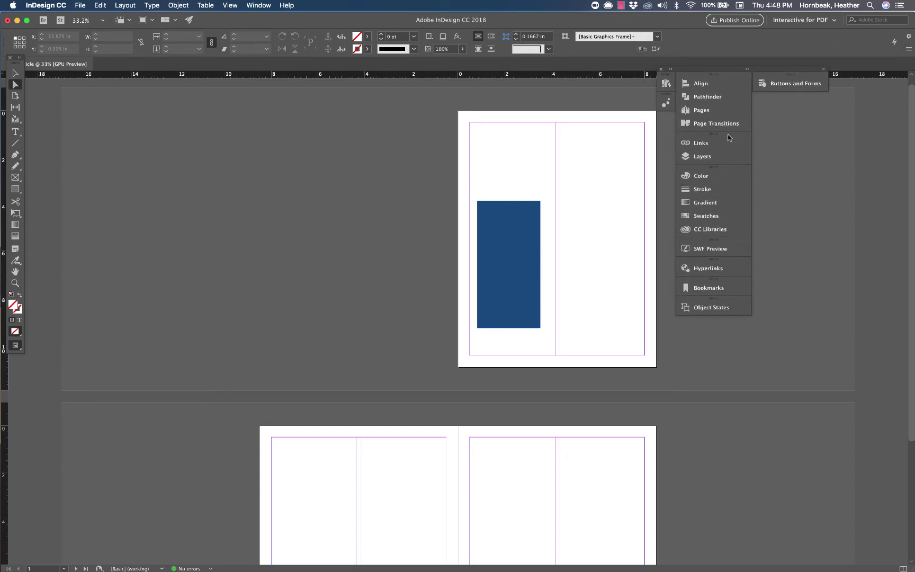
# Show the Align options and draw a rectangle about 1.5 by 5 in beside the blue one on page 1
pyautogui.click(701, 83)
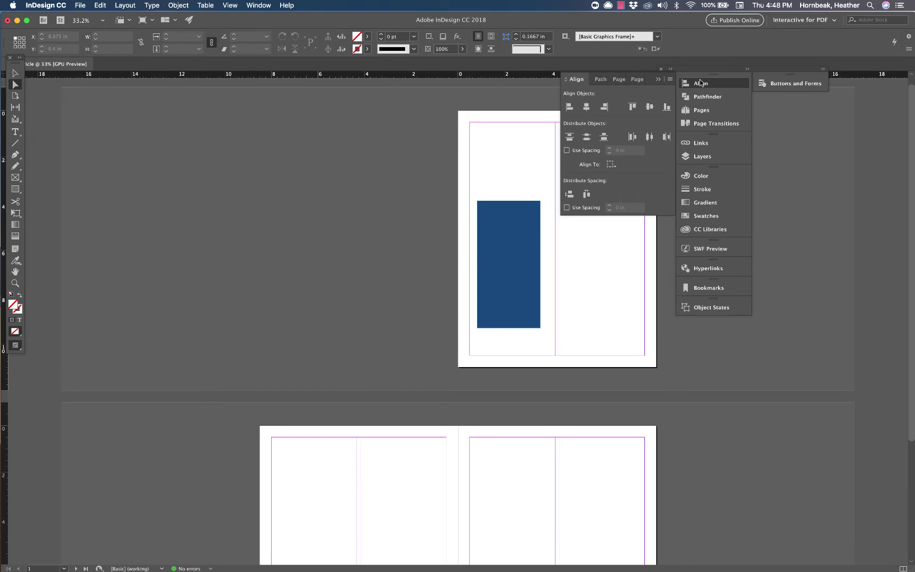
pyautogui.click(503, 236)
pyautogui.click(16, 189)
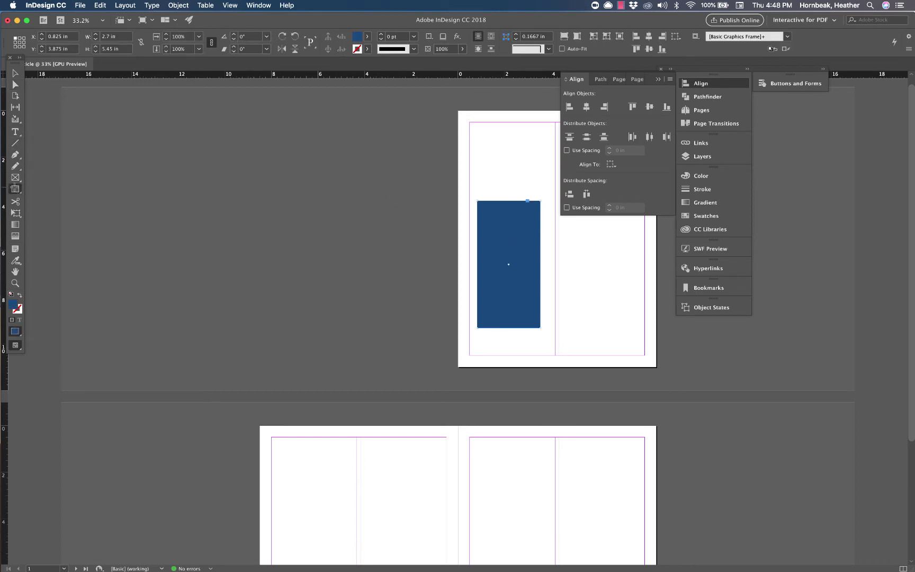
pyautogui.moveTo(547, 211); pyautogui.dragTo(582, 327)
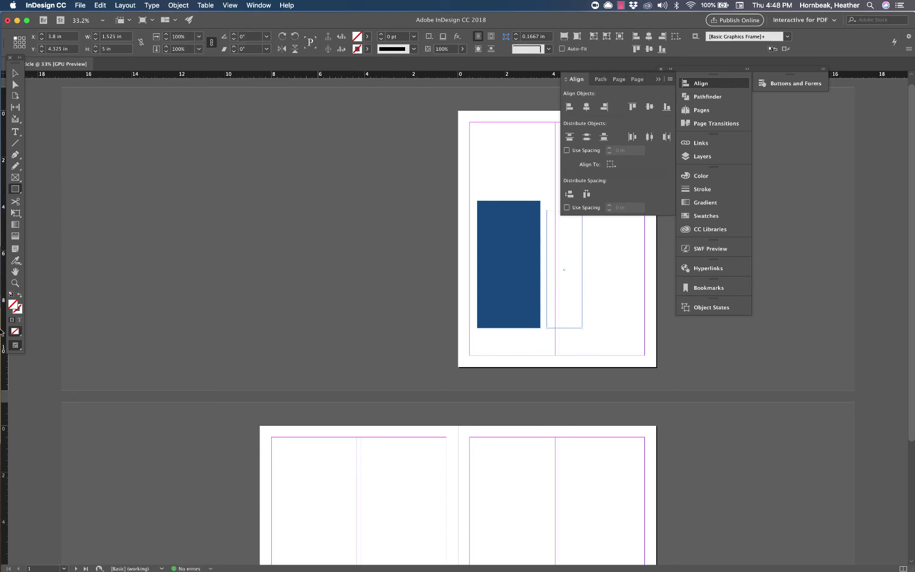
# Fill the new rectangle with green 13aa40
pyautogui.doubleClick(13, 306)
pyautogui.click(366, 277)
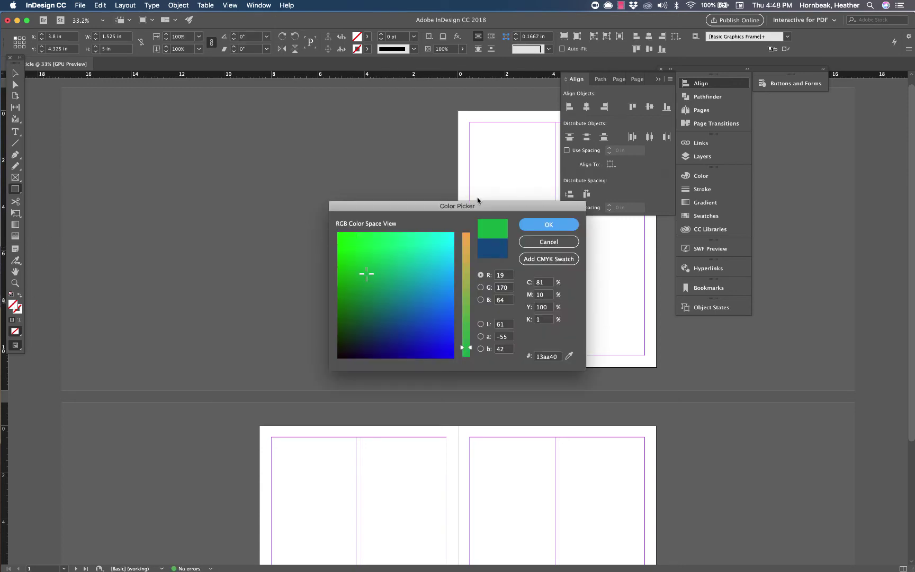
pyautogui.click(541, 233)
# Align the blue and green rectangles by horizontal centers, right, top, left and bottom edges in turn, and move the green one beside the blue
pyautogui.click(14, 73)
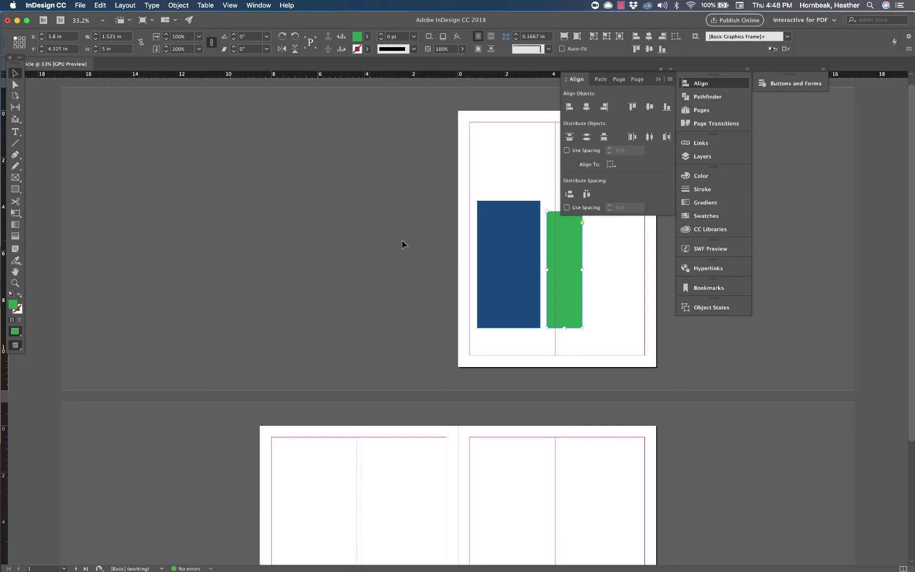
pyautogui.keyDown('shift'); pyautogui.click(526, 270); pyautogui.keyUp('shift')
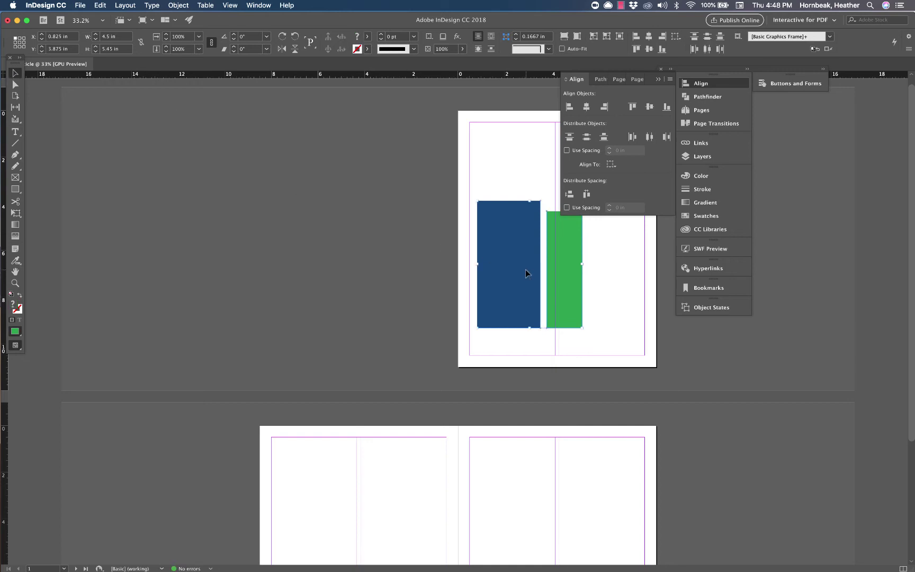
pyautogui.click(586, 107)
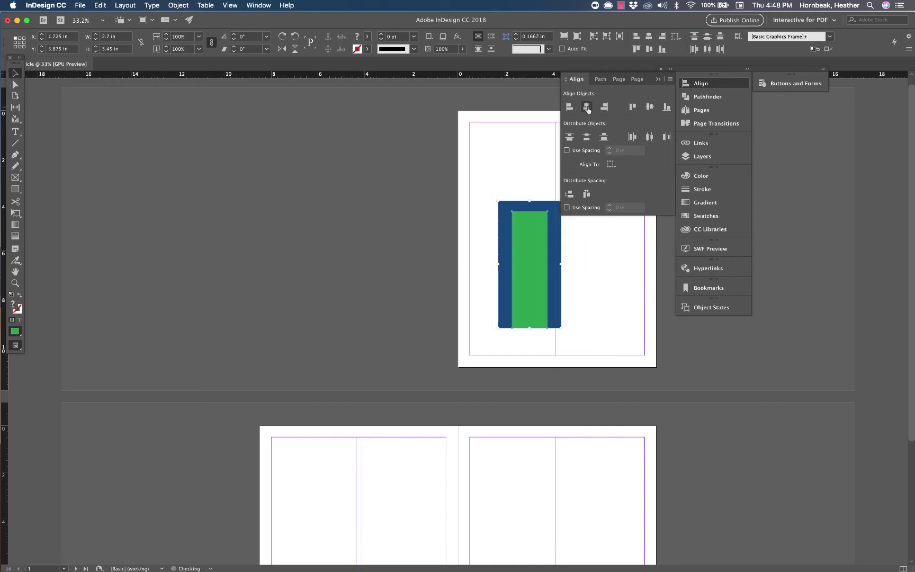
pyautogui.click(603, 107)
pyautogui.click(631, 108)
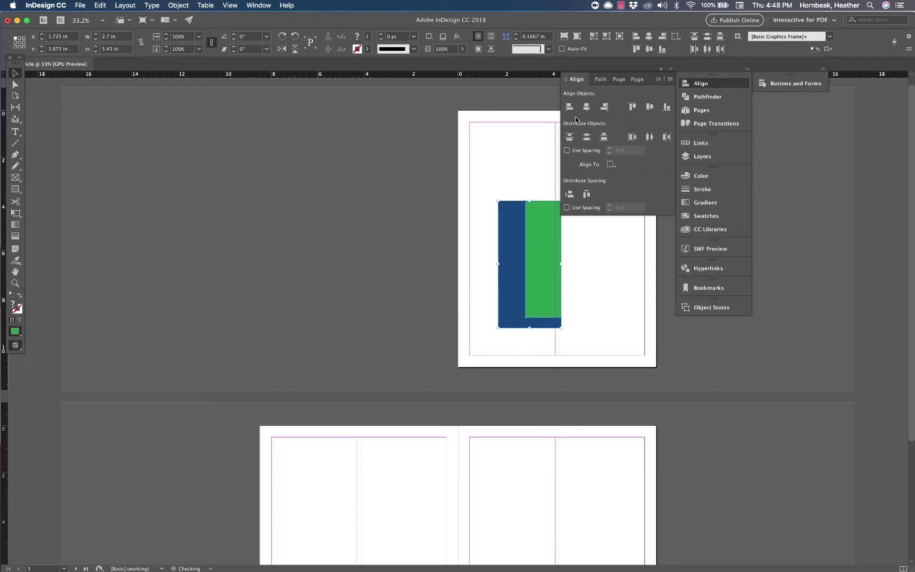
pyautogui.click(569, 107)
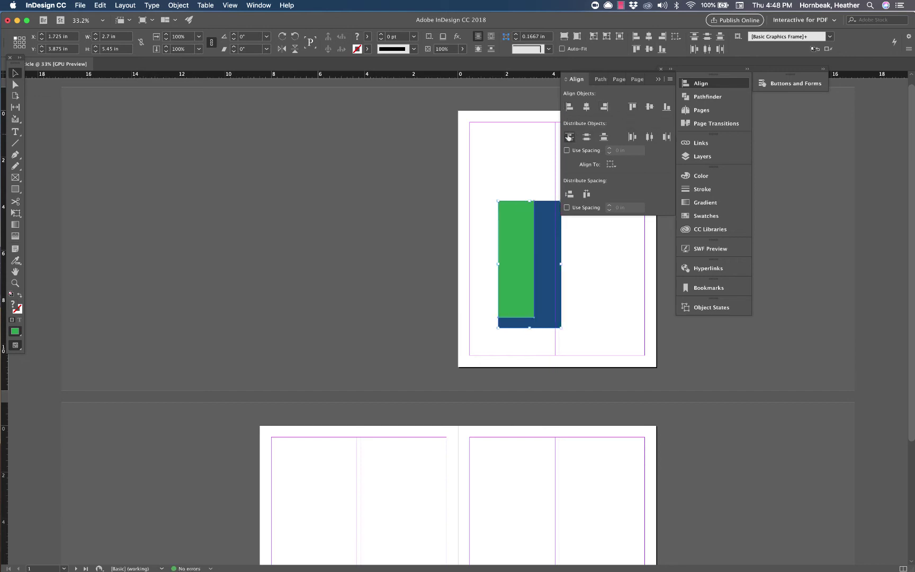
pyautogui.click(667, 107)
pyautogui.moveTo(529, 253); pyautogui.dragTo(590, 255)
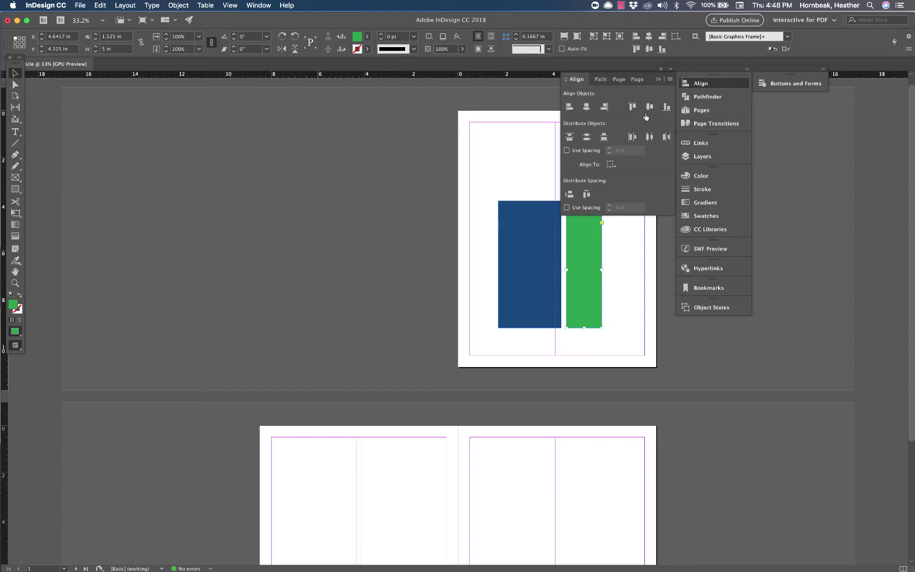
# Collapse the Align panel and move the Pages panel to the head of its group, above Align
pyautogui.click(660, 82)
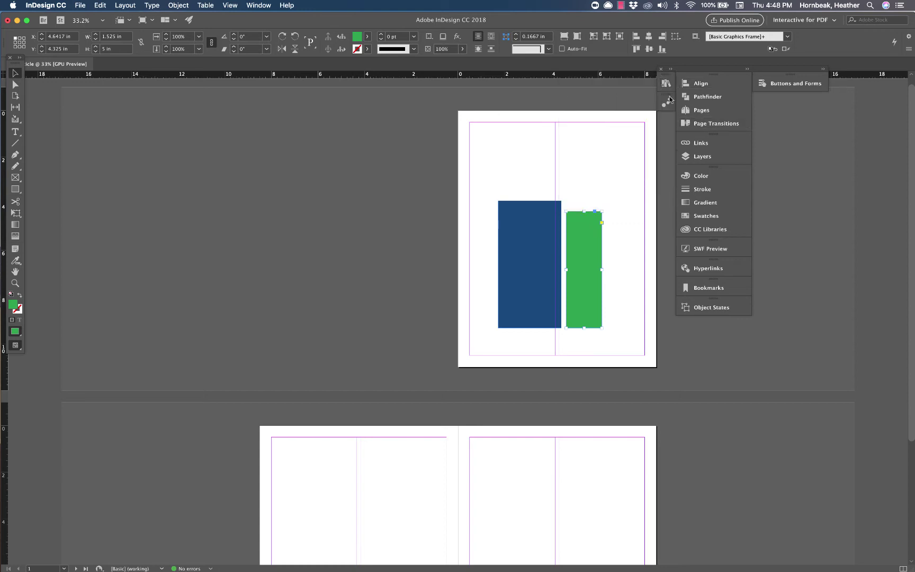
pyautogui.click(700, 112)
pyautogui.moveTo(690, 111); pyautogui.dragTo(697, 83)
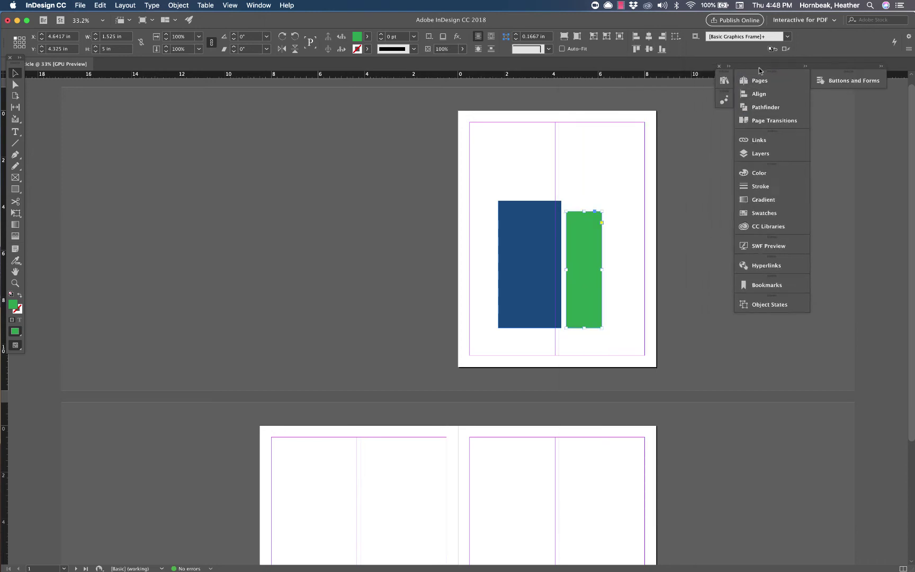
# Add two new pages to the end of the document, return to page 1 and collapse the Pages panel
pyautogui.click(757, 80)
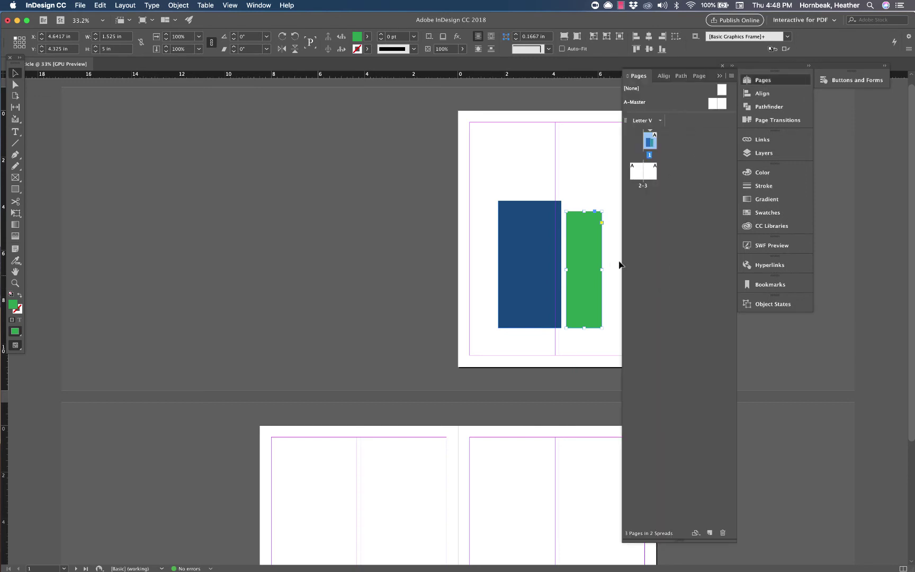
pyautogui.click(710, 533)
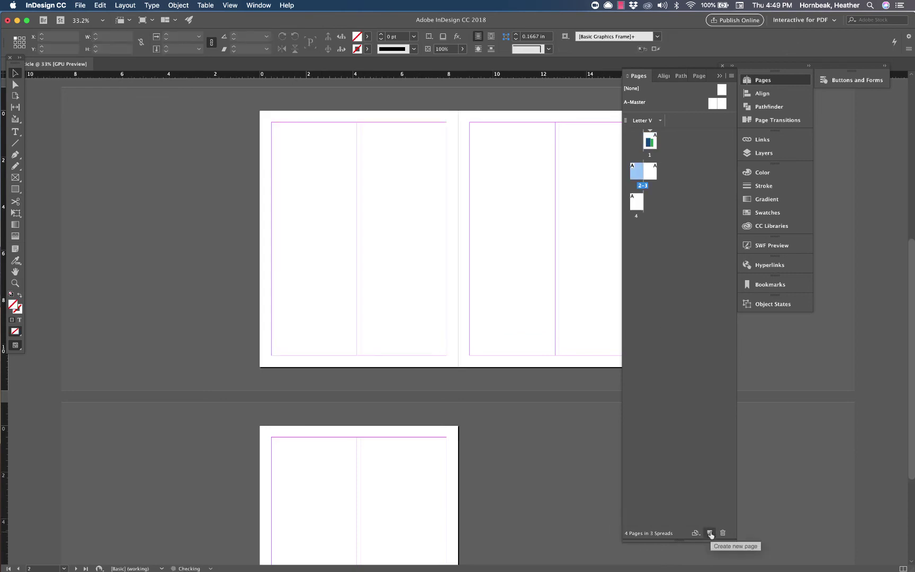
pyautogui.click(710, 533)
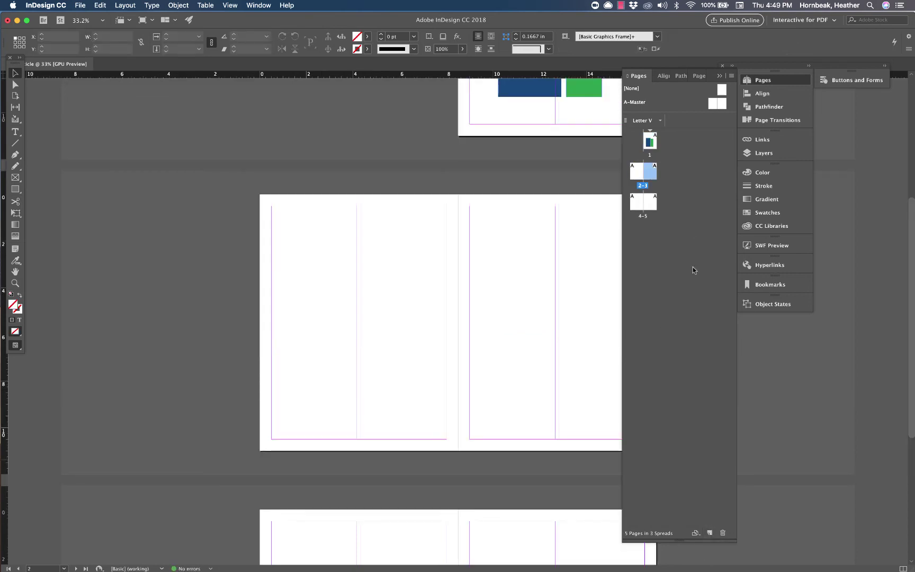
pyautogui.doubleClick(653, 205)
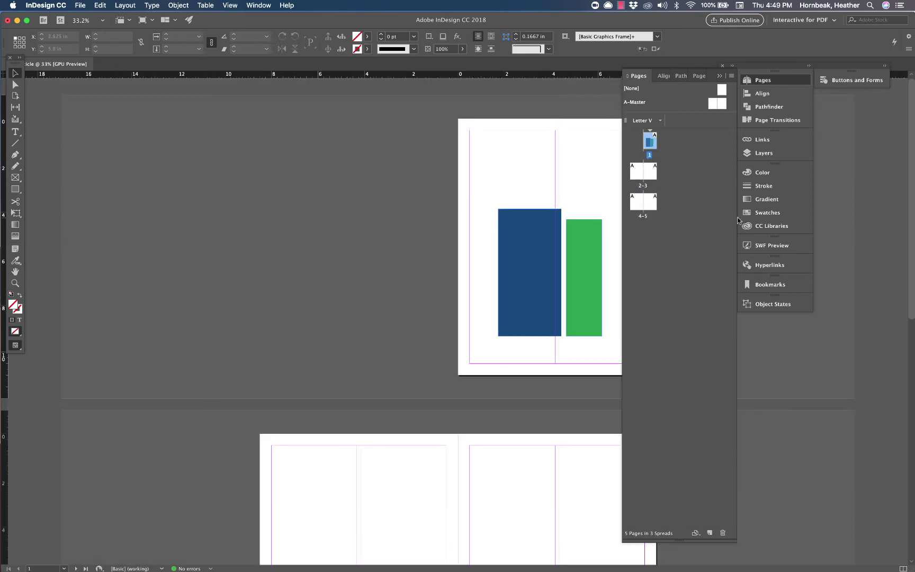
pyautogui.click(770, 83)
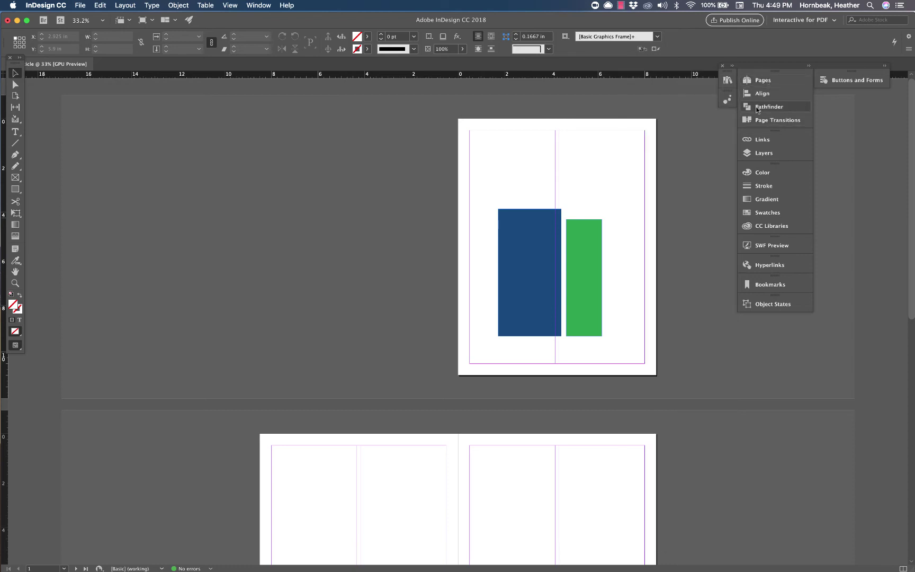
# Show the document's links and place badlands.jpg from the desktop onto page 1 at full size
pyautogui.click(759, 141)
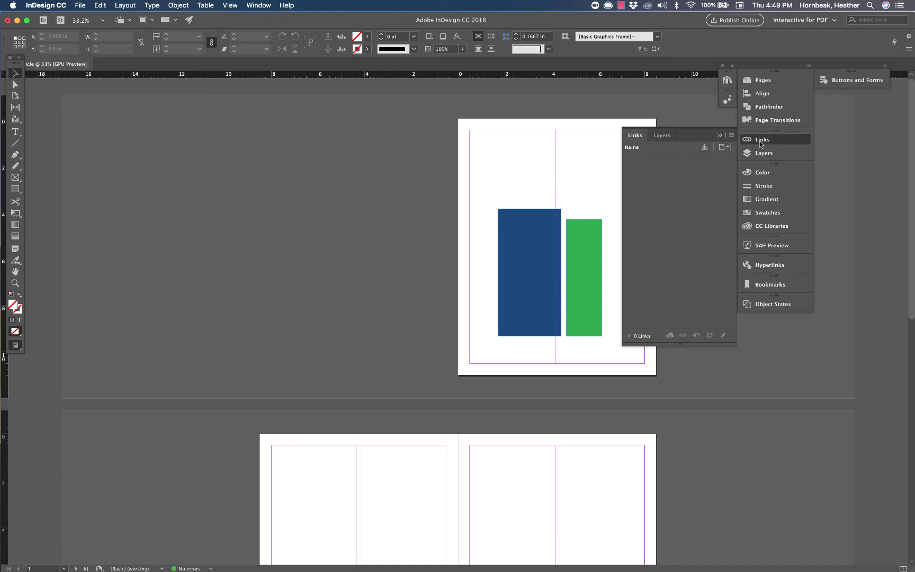
pyautogui.click(582, 258)
pyautogui.click(549, 153)
pyautogui.moveTo(679, 23); pyautogui.dragTo(639, 20)
pyautogui.moveTo(884, 253); pyautogui.dragTo(532, 166)
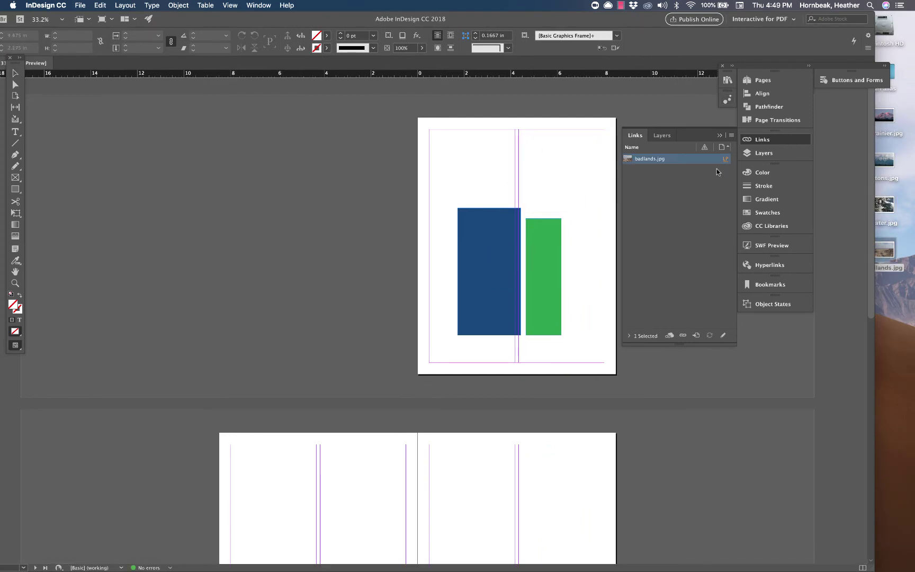
pyautogui.click(559, 156)
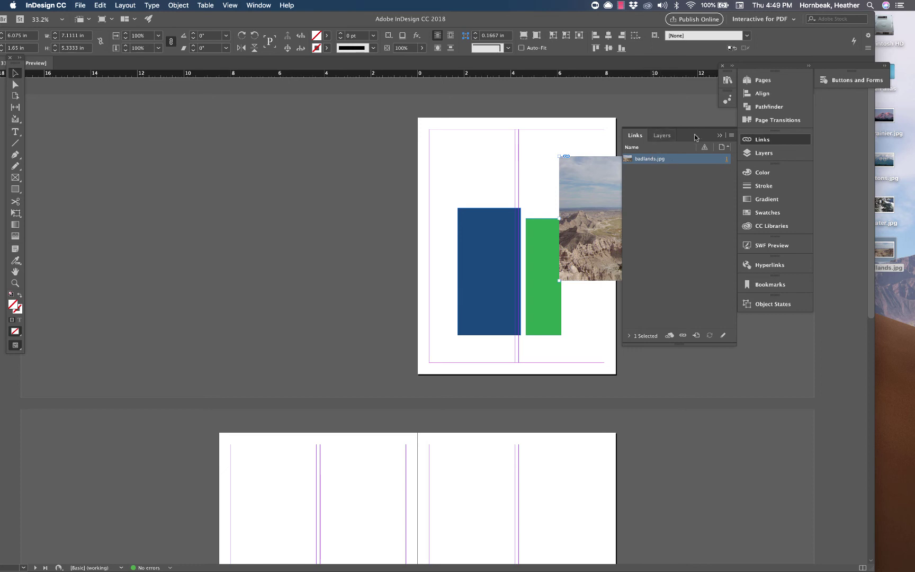
# Switch to the desktop, move badlands.jpg into the folder there, and check the image's link status back in InDesign
pyautogui.click(898, 252)
pyautogui.moveTo(888, 253); pyautogui.dragTo(885, 75)
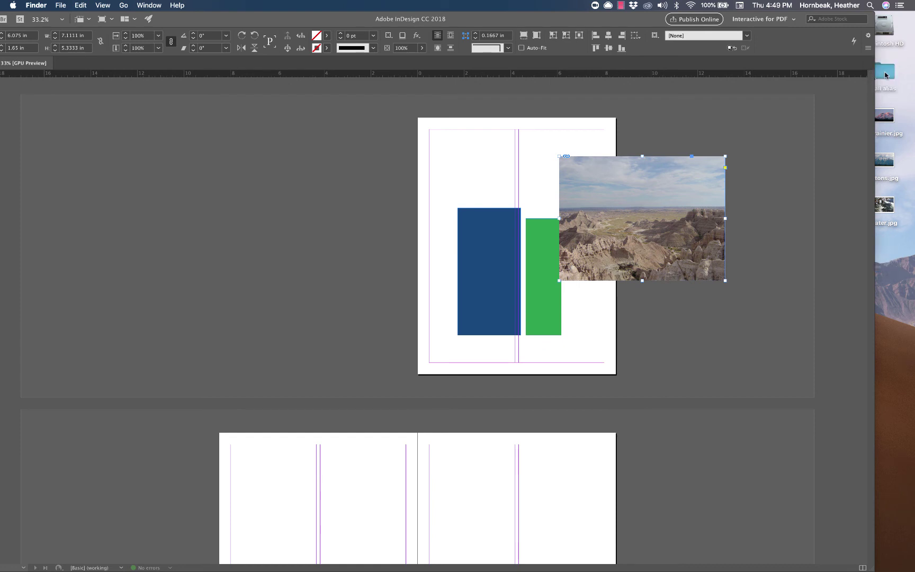
pyautogui.click(763, 218)
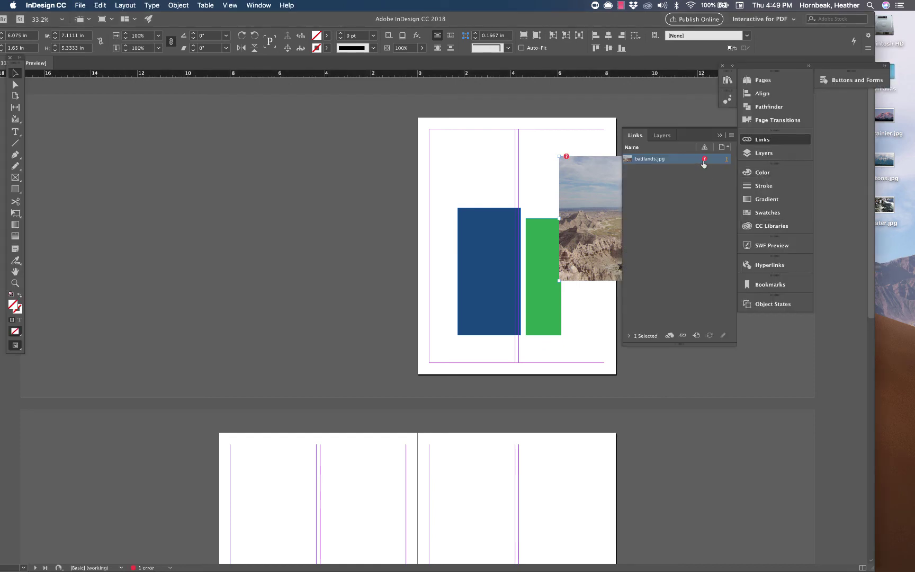
pyautogui.moveTo(701, 164)
# Move the badlands image from page 1 onto page 2 and select it
pyautogui.moveTo(588, 184); pyautogui.dragTo(280, 481)
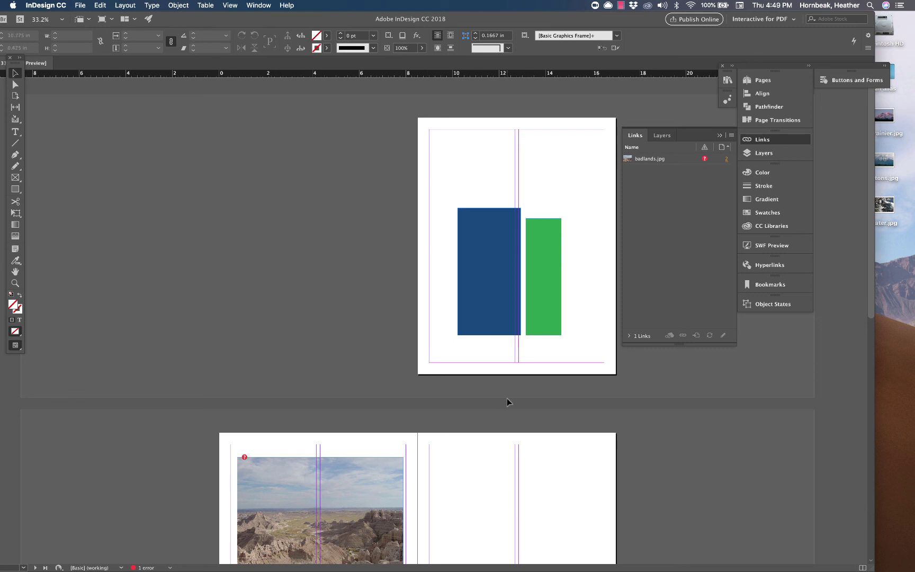
pyautogui.click(314, 473)
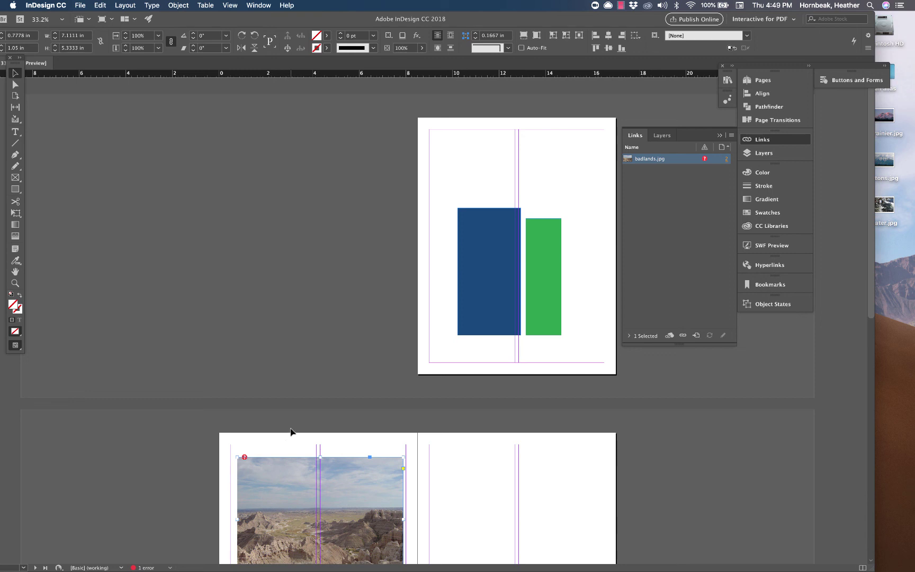
# Delete the badlands image from page 2 and collapse the Links panel
pyautogui.scroll(-5, 292, 431)
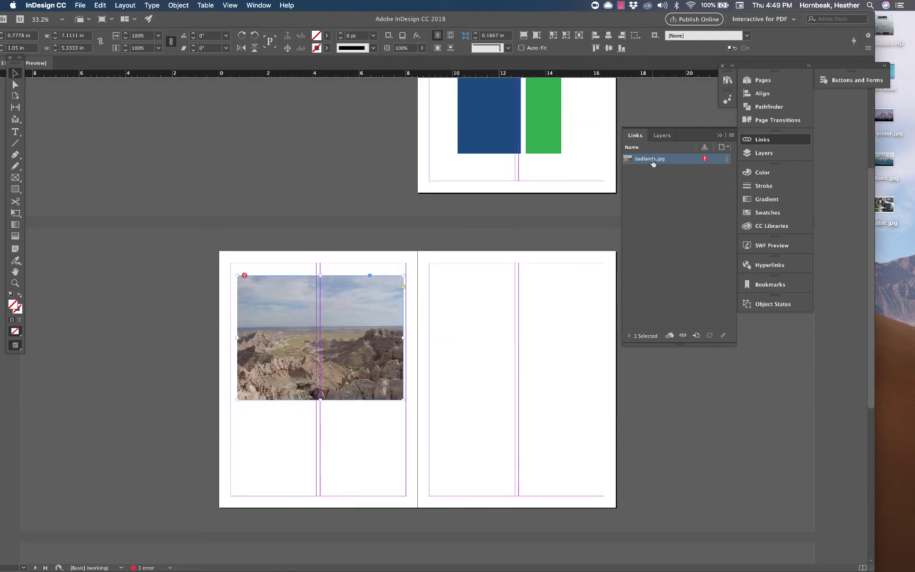
pyautogui.press('Delete')
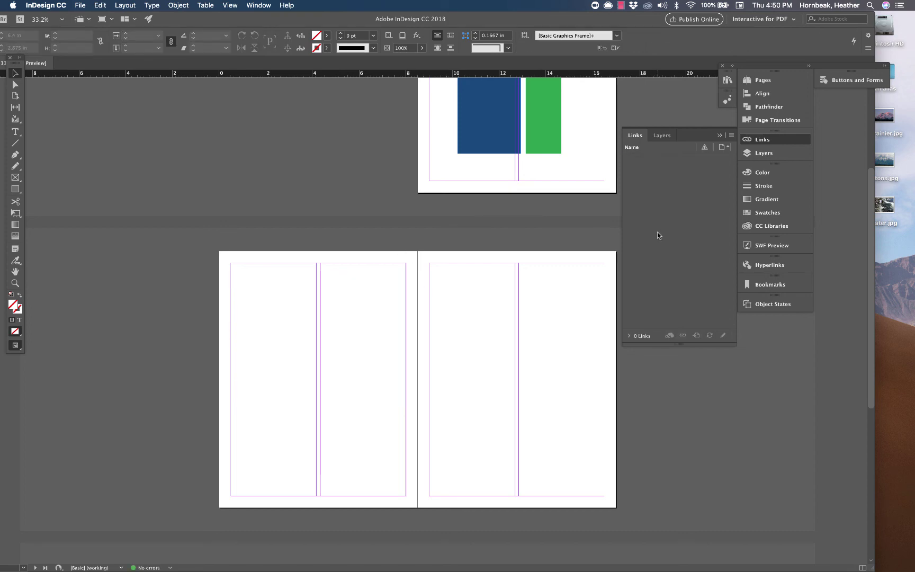
pyautogui.click(720, 135)
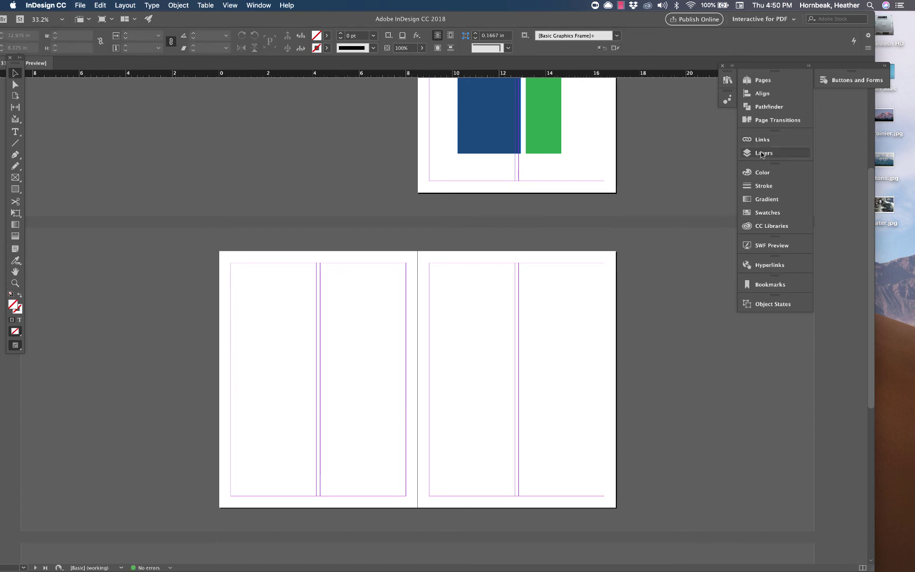
# Look at the Color and Stroke panel options, then collapse the panel group
pyautogui.click(756, 172)
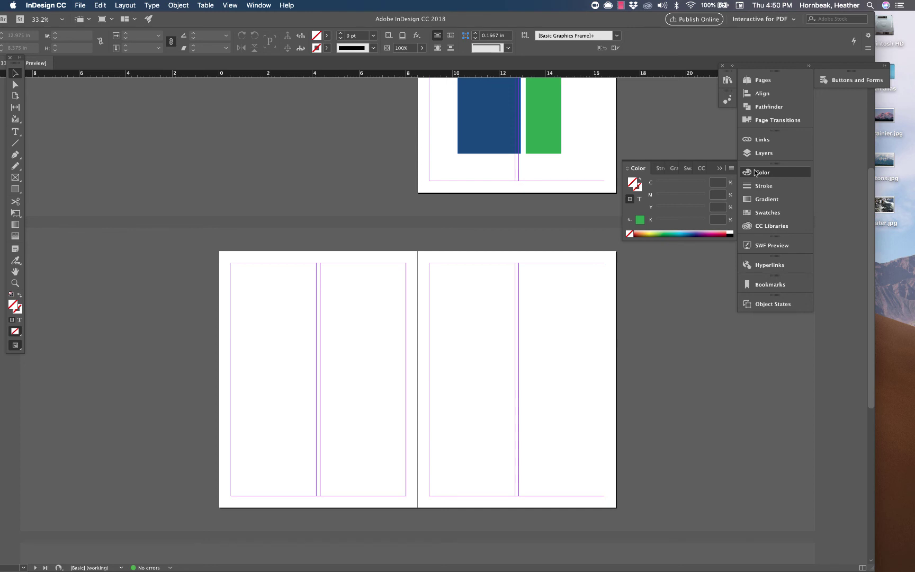
pyautogui.click(760, 185)
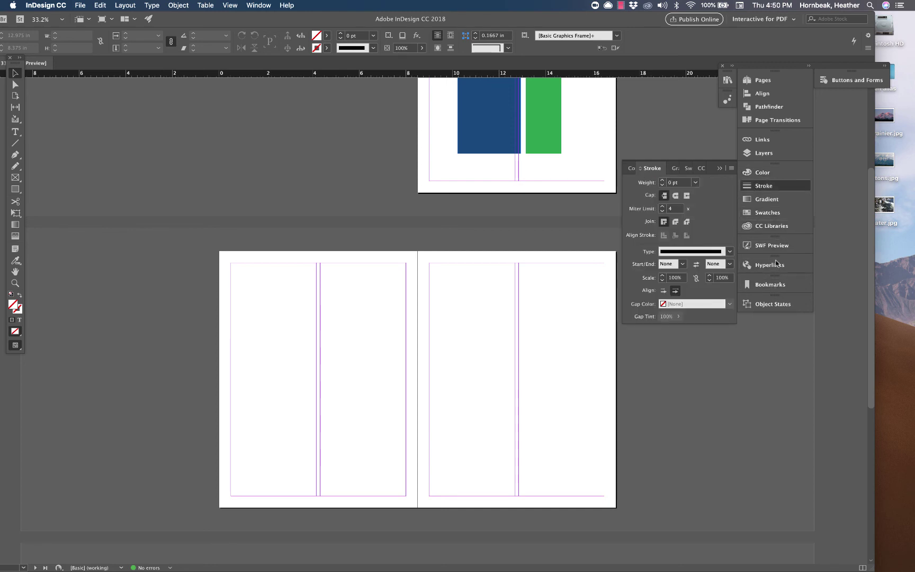
pyautogui.click(773, 184)
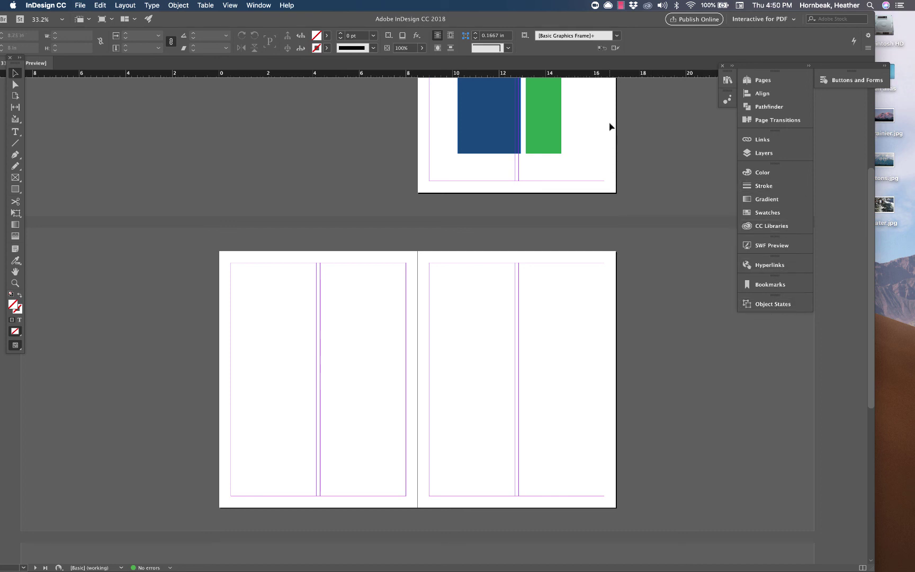
# Look through the document's pages and move the application window so its cut-off window controls and page navigation are fully on screen
pyautogui.scroll(1, 358, 186)
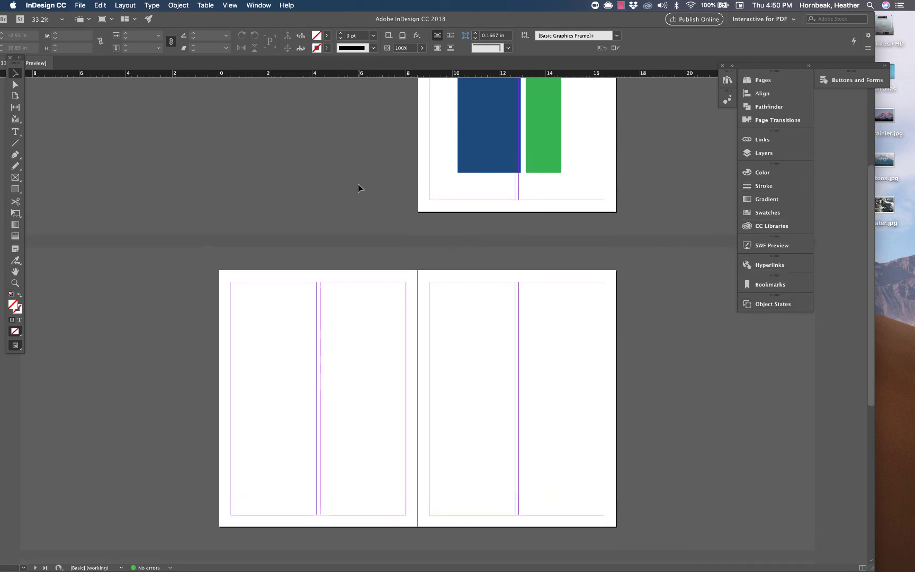
pyautogui.scroll(5, 357, 188)
pyautogui.scroll(-10, 358, 188)
pyautogui.scroll(-6, 358, 188)
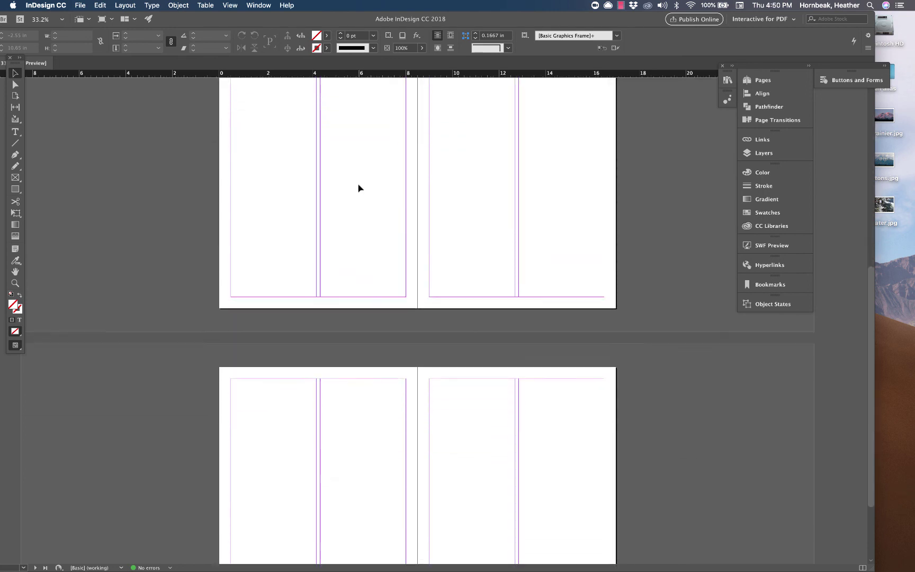
pyautogui.moveTo(261, 21); pyautogui.dragTo(304, 19)
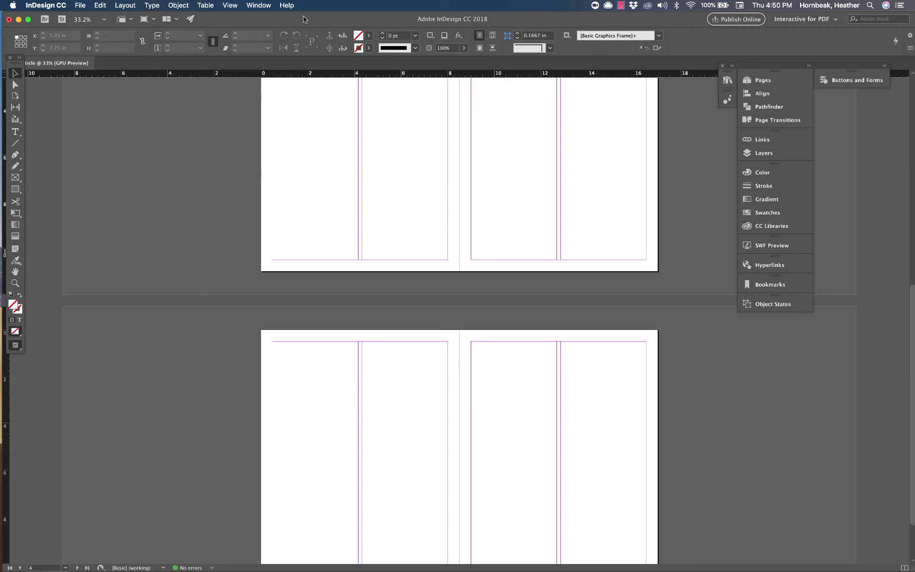